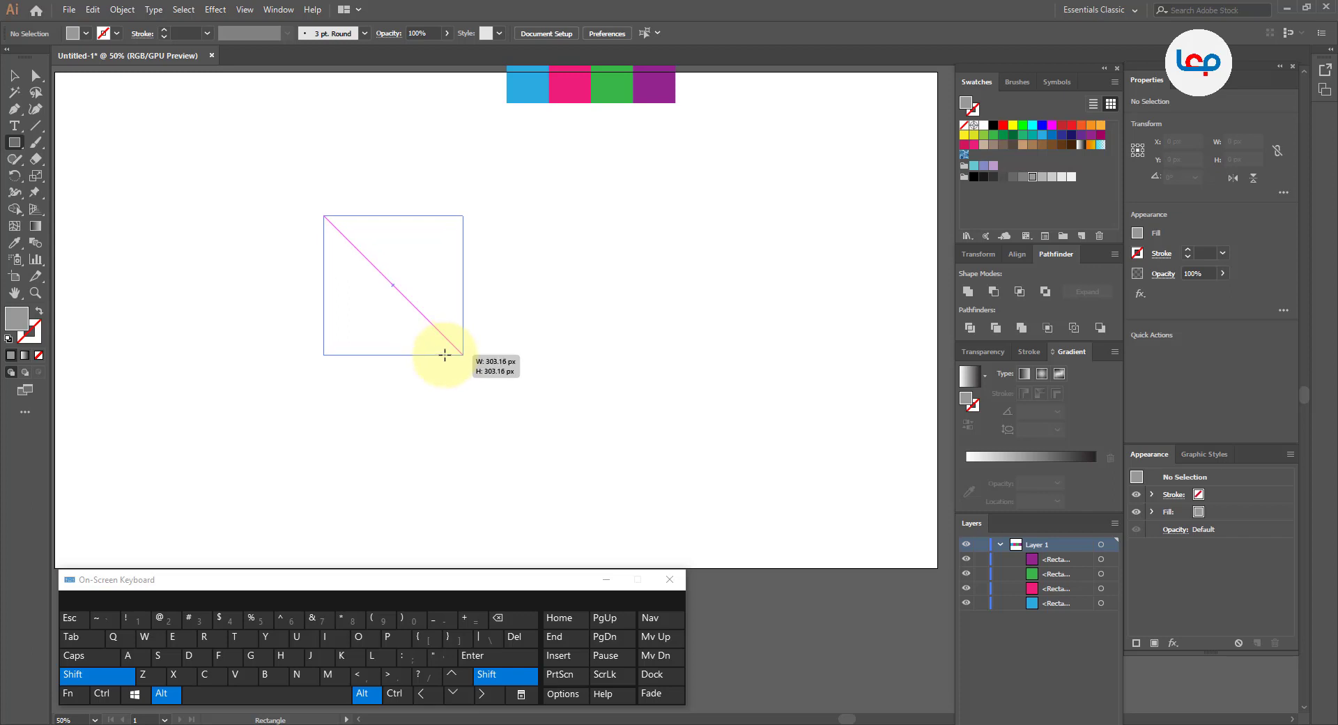
Step: Draw a square about 303 px wide with no fill and an 82 pt gray stroke, placed near the artboard's centre
left_click_drag(444, 355, 443, 354)
left_click(39, 312)
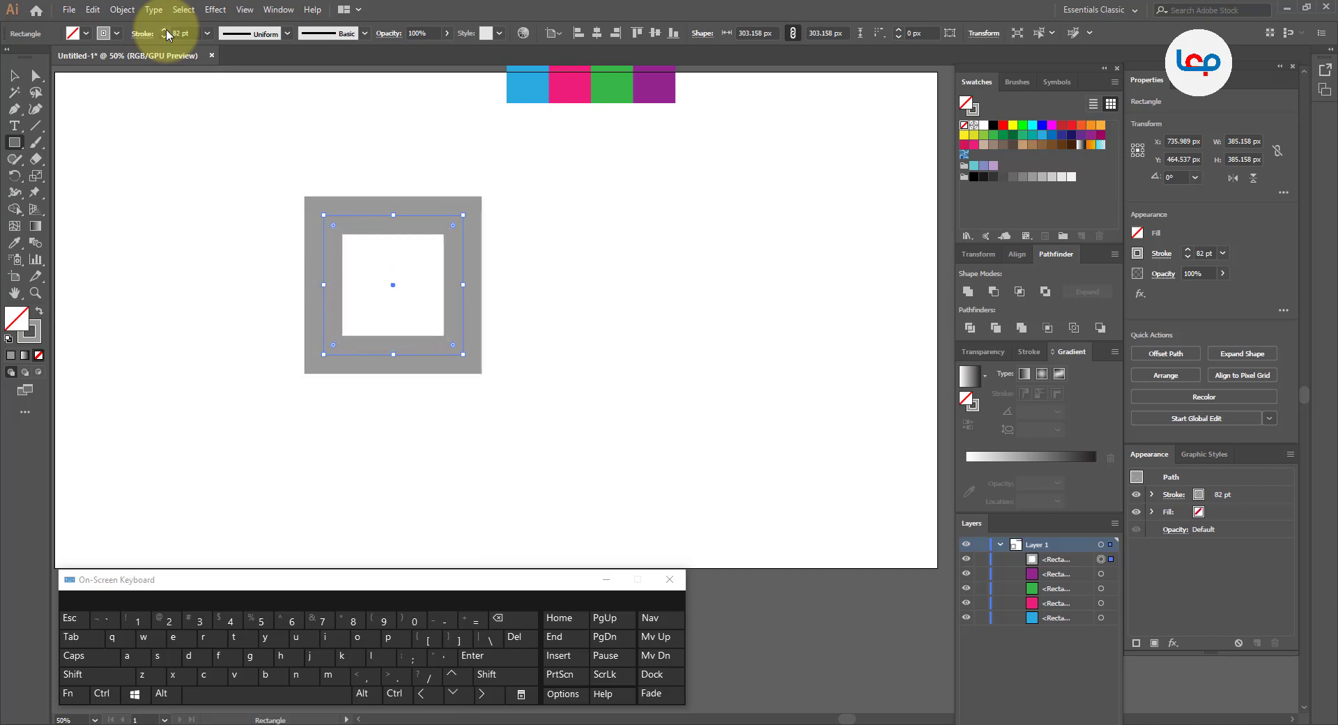
left_click(12, 73)
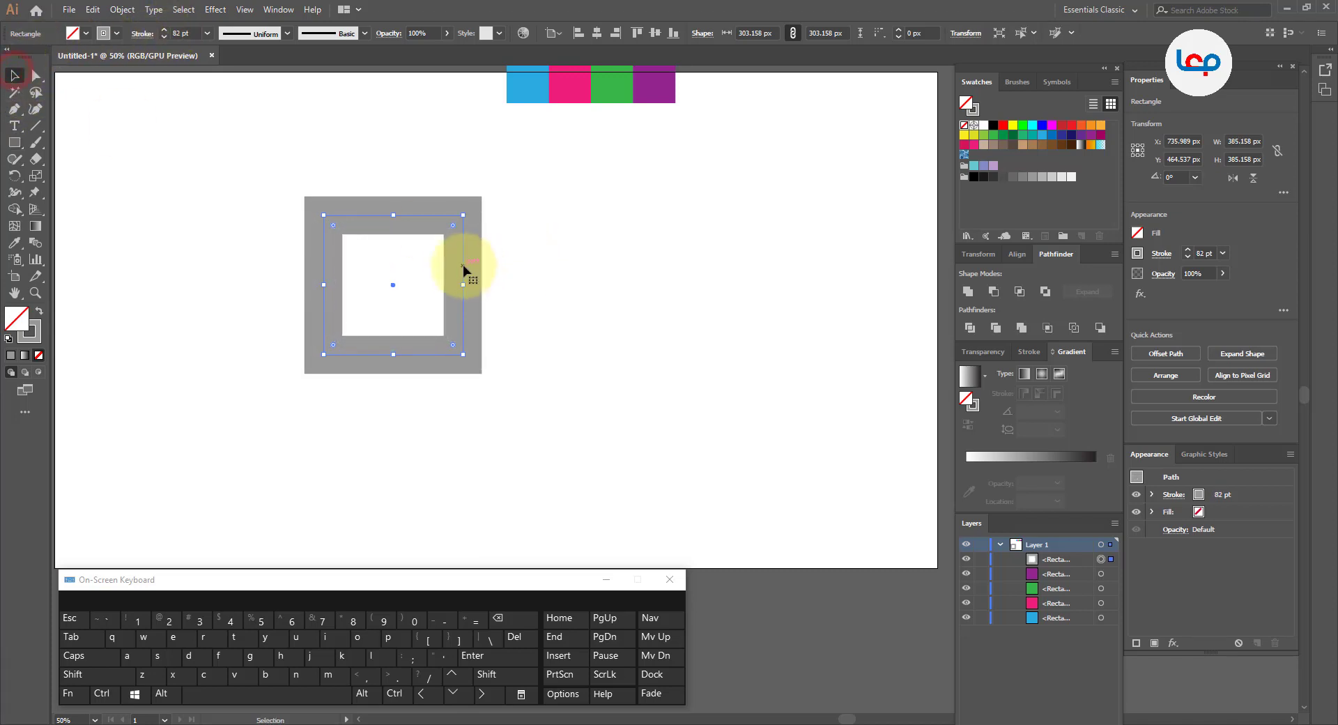
left_click_drag(462, 274, 507, 284)
scroll(523, 270, "down", 1)
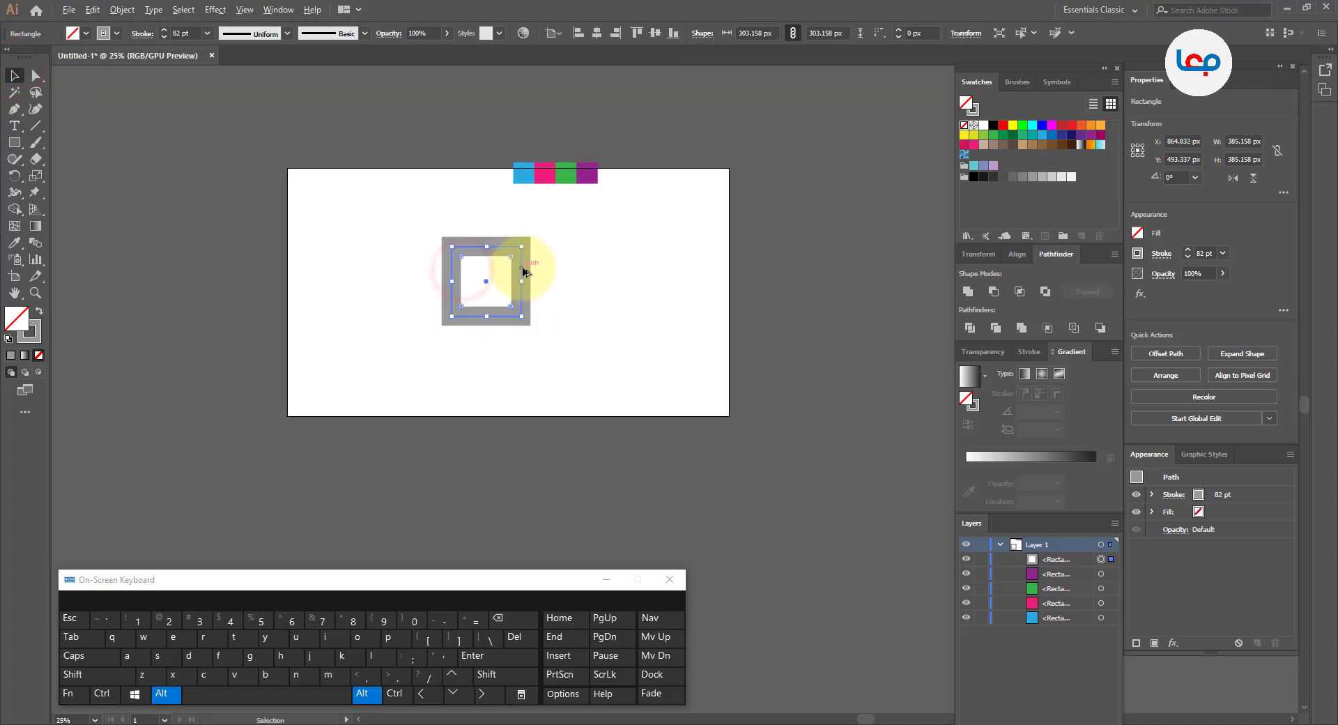
scroll(523, 265, "up", 2)
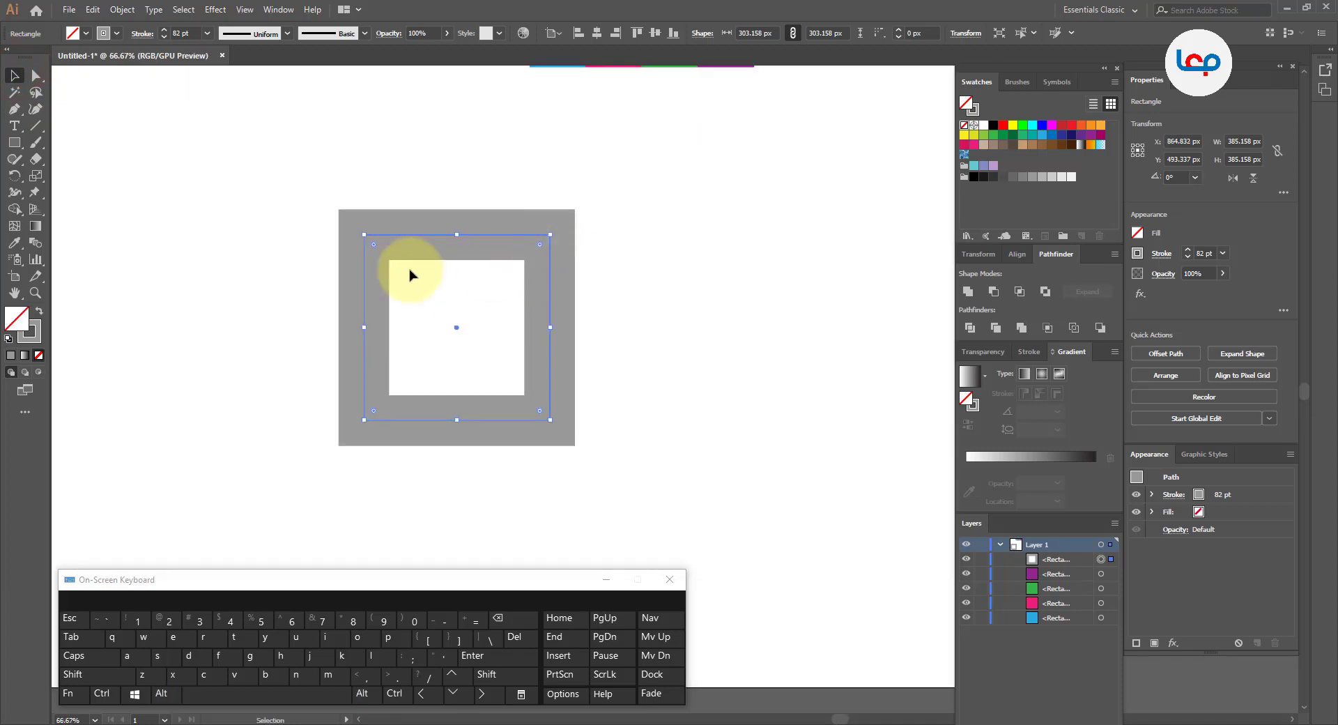
Step: Expand the square's fill and stroke into a solid frame shape and shift it slightly to the left
left_click(122, 9)
left_click(148, 155)
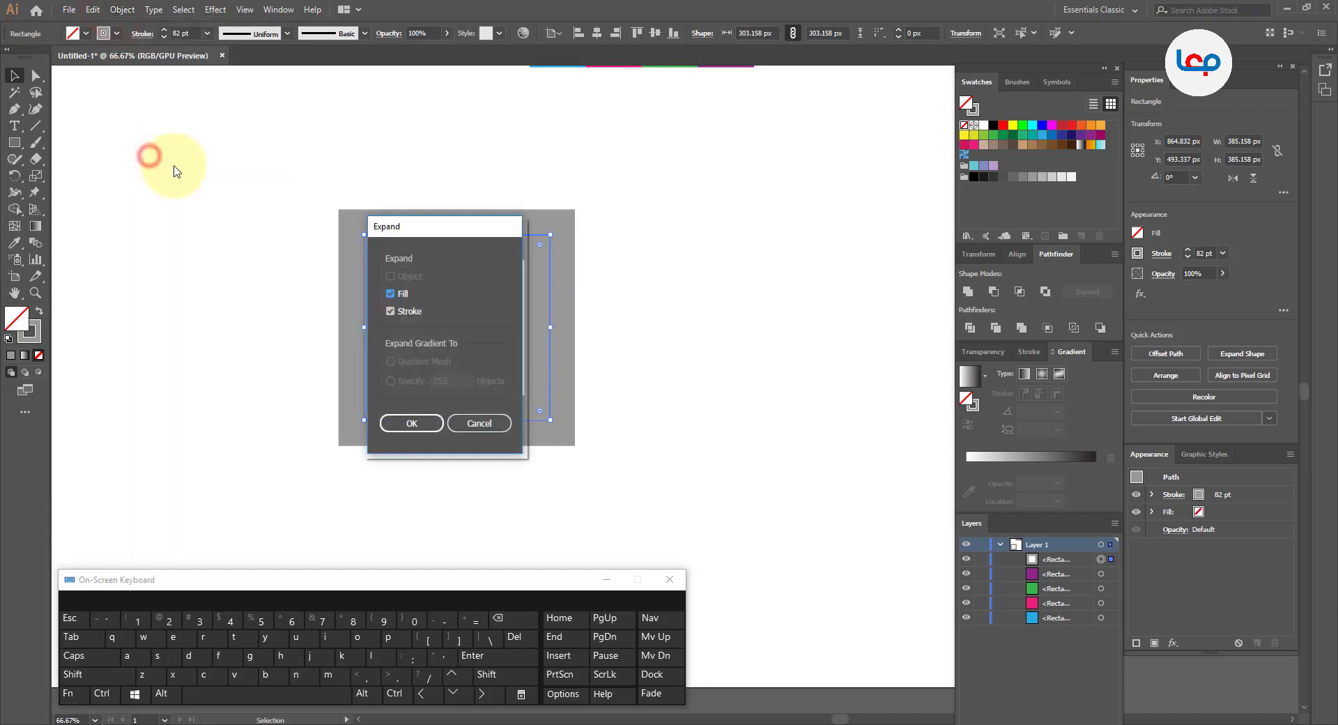
left_click(411, 423)
mouse_move(537, 376)
left_mouse_down()
mouse_move(493, 352)
mouse_move(531, 357)
left_mouse_up()
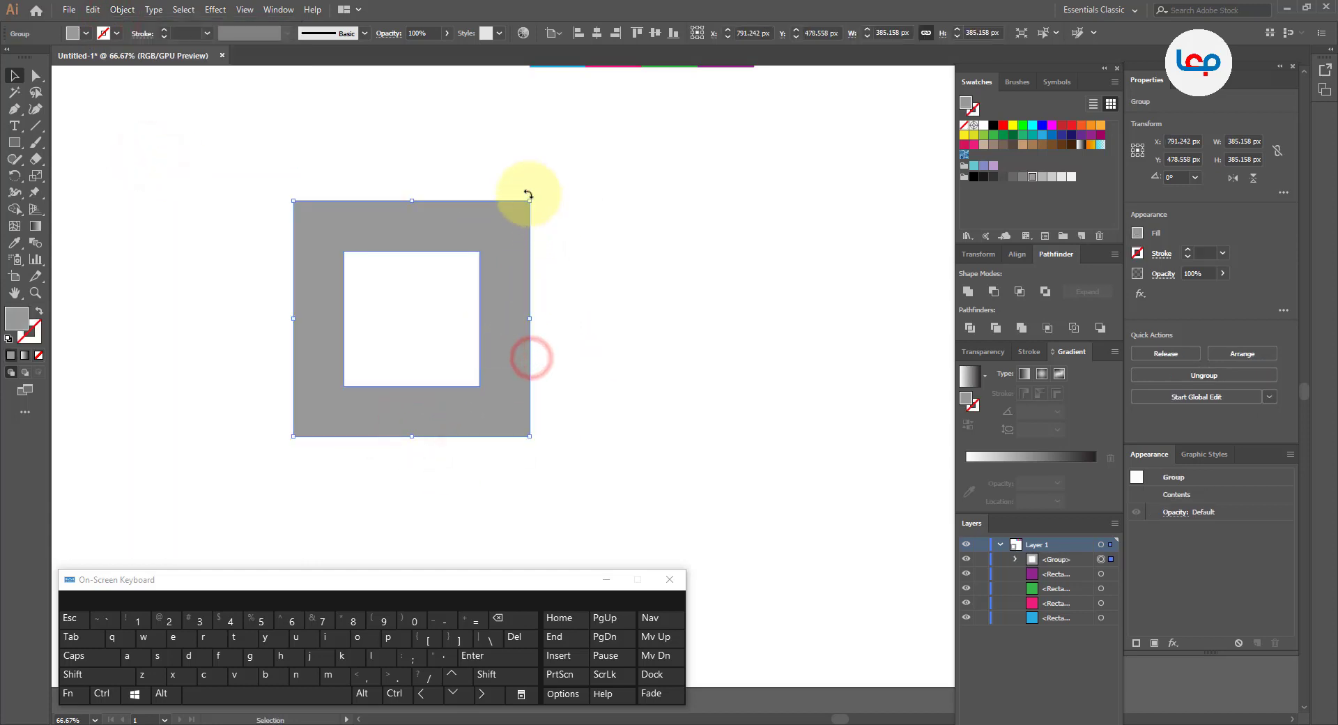
left_click(485, 266)
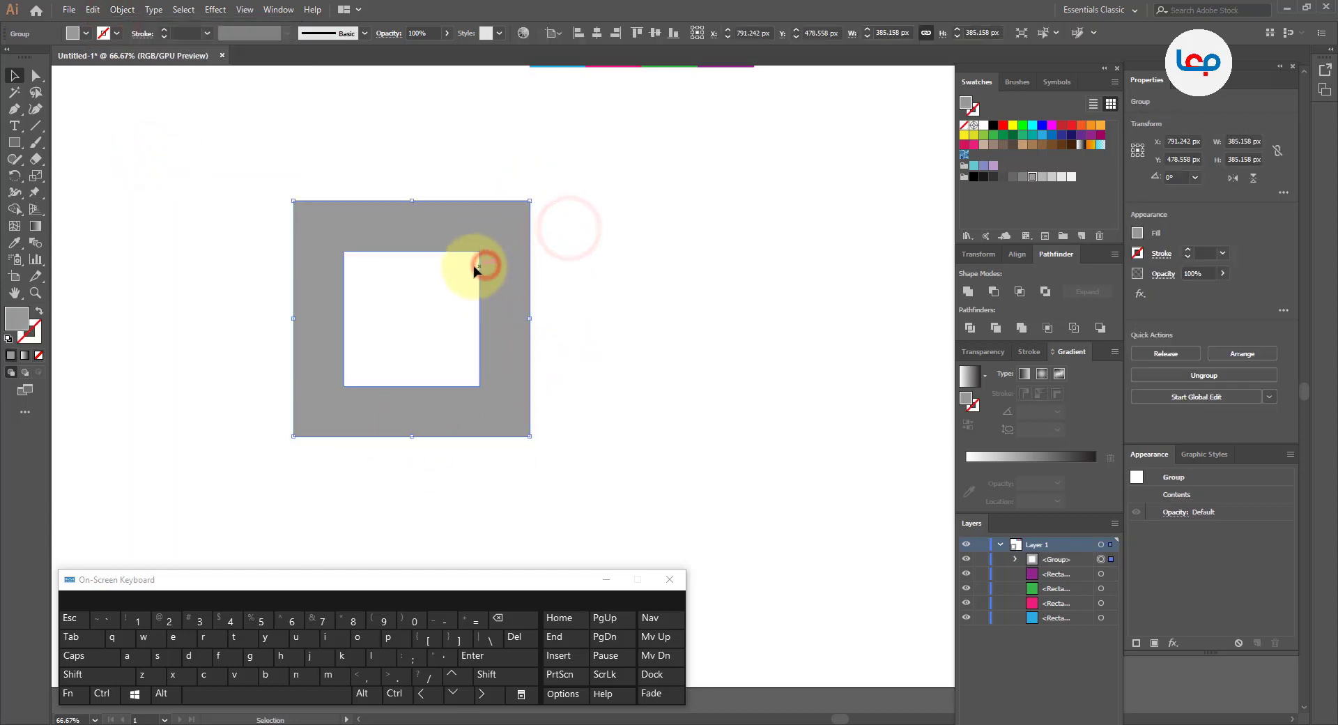
left_click(156, 179)
Step: Draw a vertical line about 489 px long from the frame's inner lower-right corner up past its upper edge
left_click(35, 126)
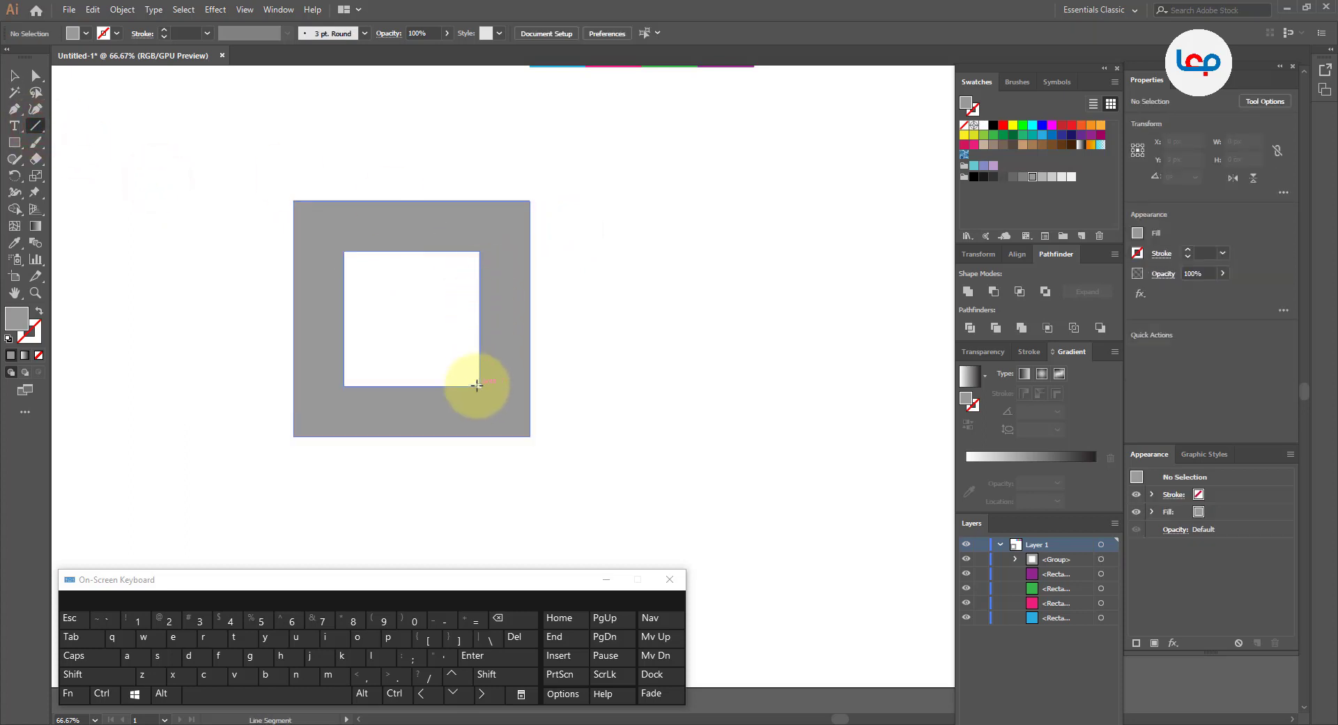
left_click_drag(480, 385, 487, 85)
left_click(15, 75)
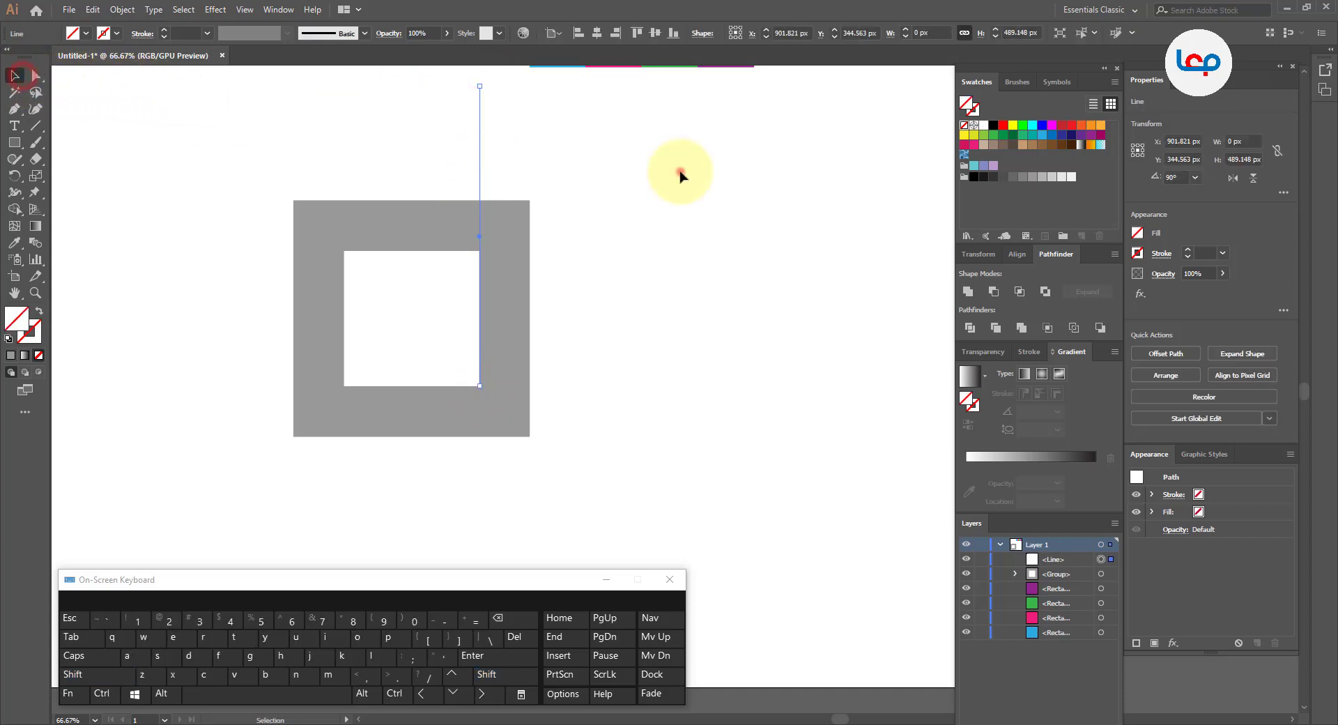
left_click(680, 172)
Step: Duplicate the vertical line horizontally, about 52 px to the left of the original
left_click(479, 167)
key("alt")
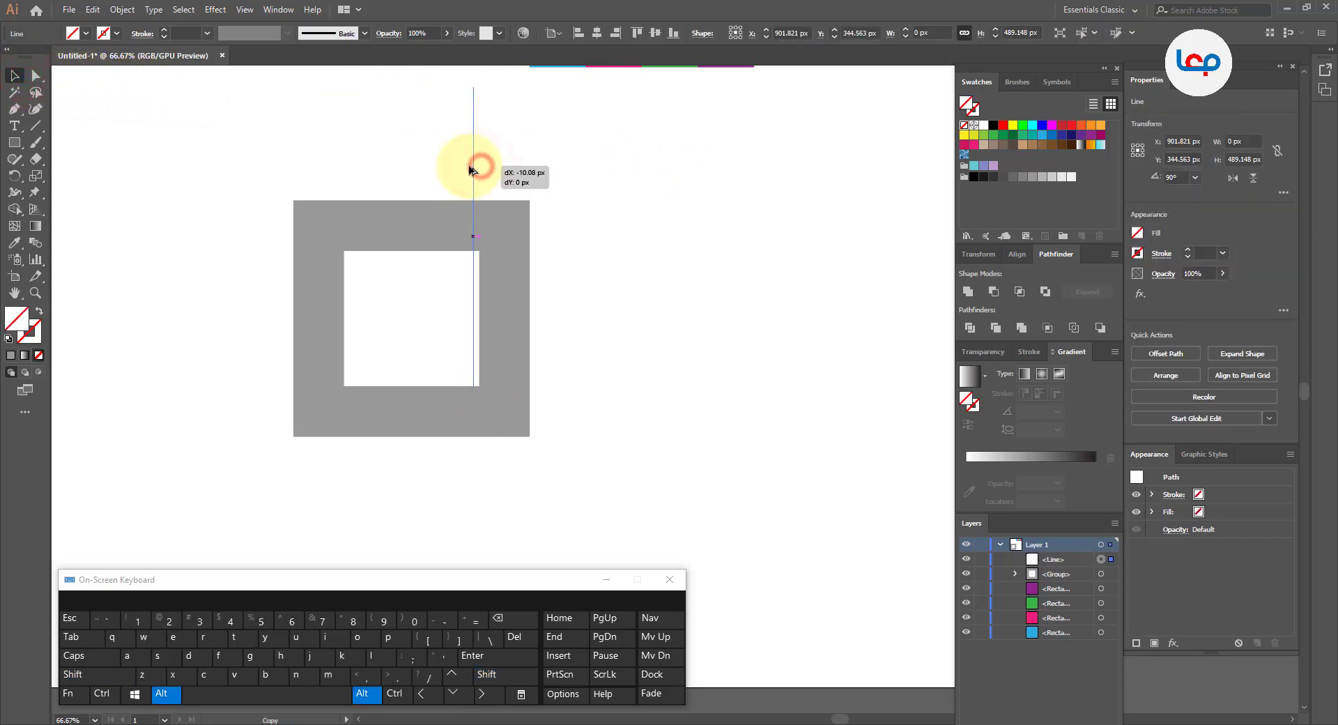
left_click_drag(471, 169, 457, 170)
key("shift")
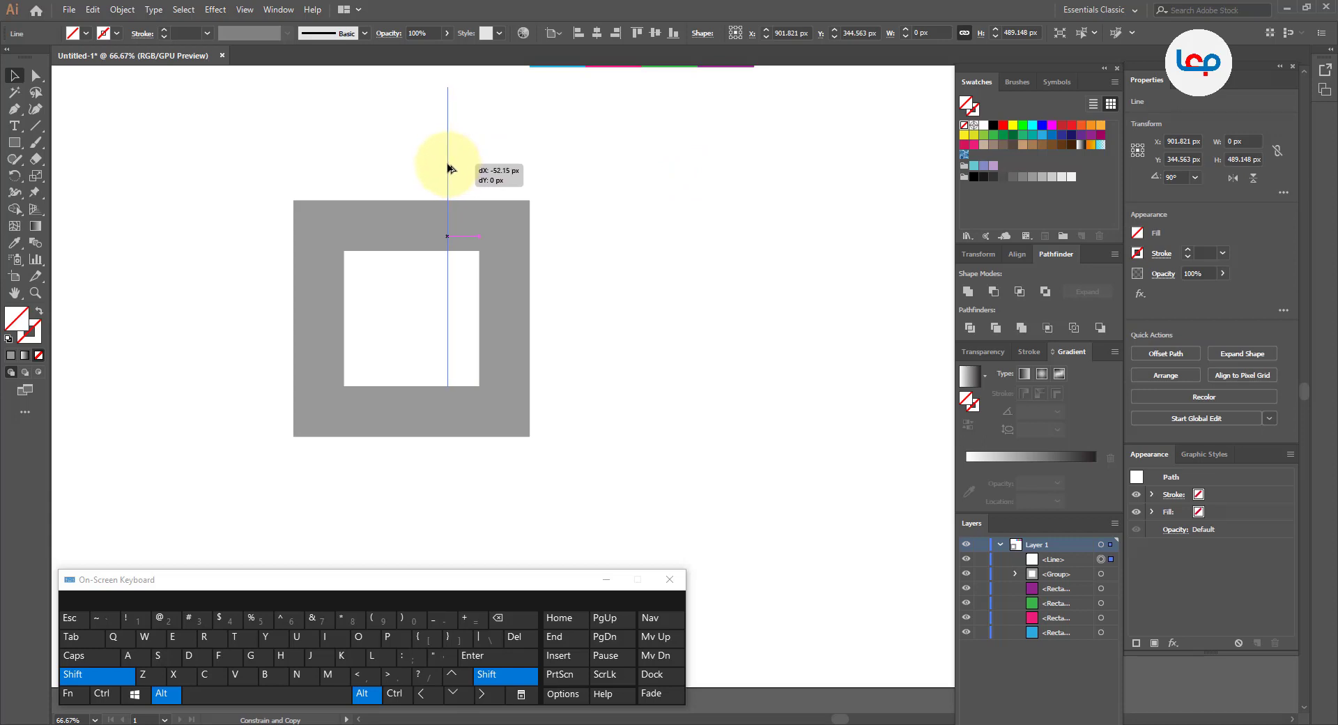
left_click_drag(450, 167, 447, 168)
Step: Cut the section between the two lines out of the frame's upper bar with the Shape Builder
left_click_drag(567, 158, 441, 269)
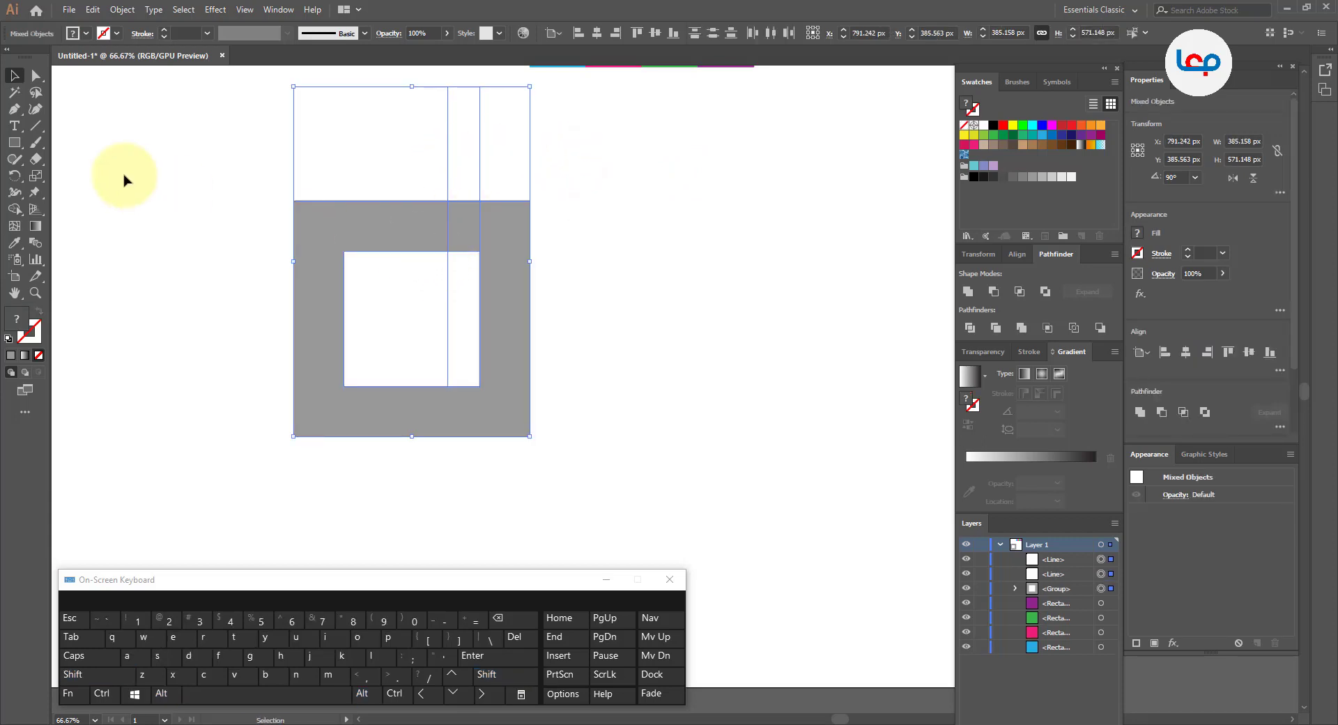
left_click(14, 208)
key("alt")
mouse_move(433, 157)
left_mouse_down()
mouse_move(476, 167)
mouse_move(467, 189)
left_mouse_up()
left_click_drag(460, 299, 471, 302)
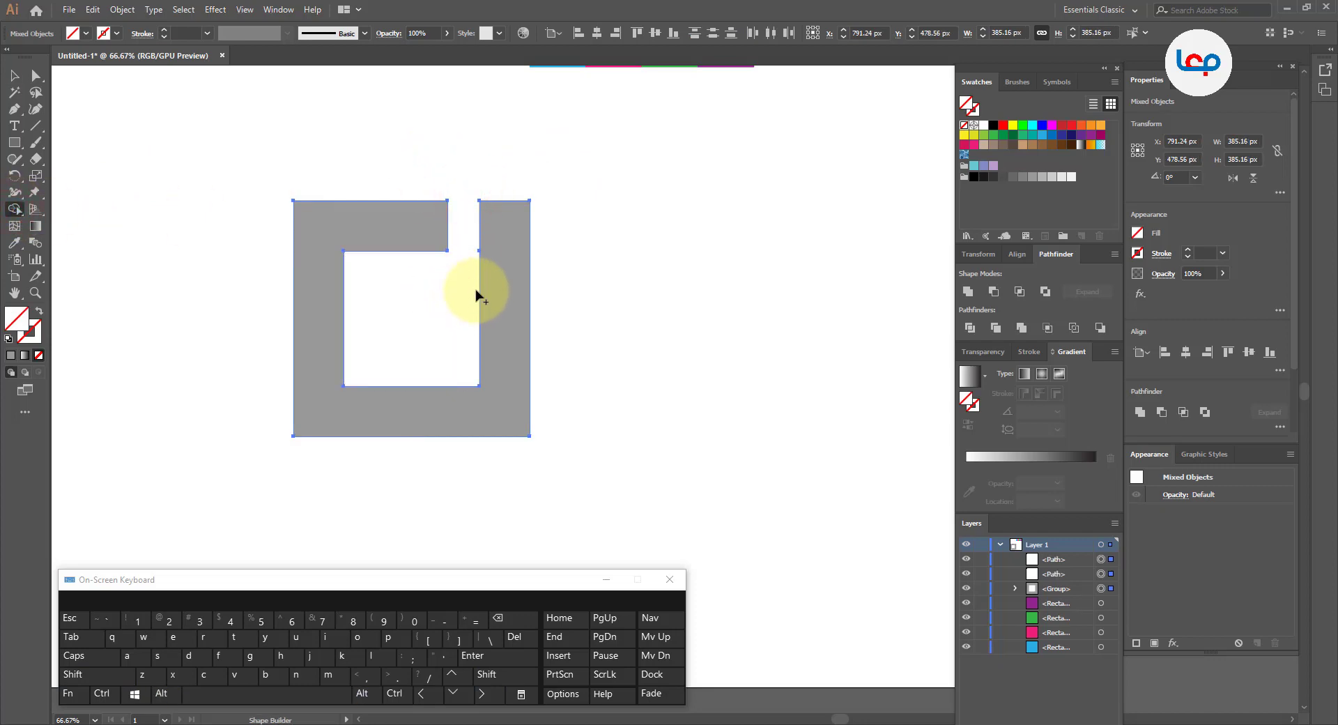
scroll(475, 290, "up", 3, "alt")
scroll(478, 289, "down", 2, "alt")
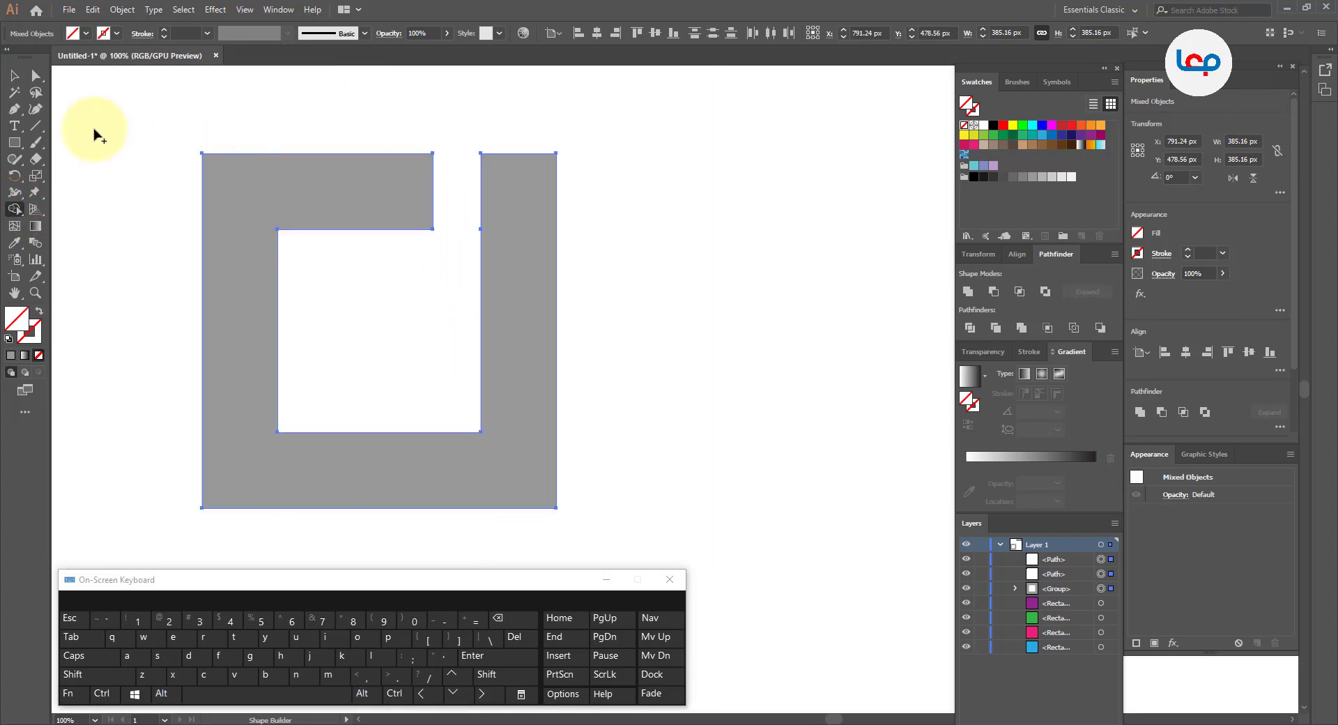
Step: Move the cut frame aside, delete the two leftover line paths, and bring the frame back
left_click(14, 75)
left_click(633, 247)
left_click(545, 293)
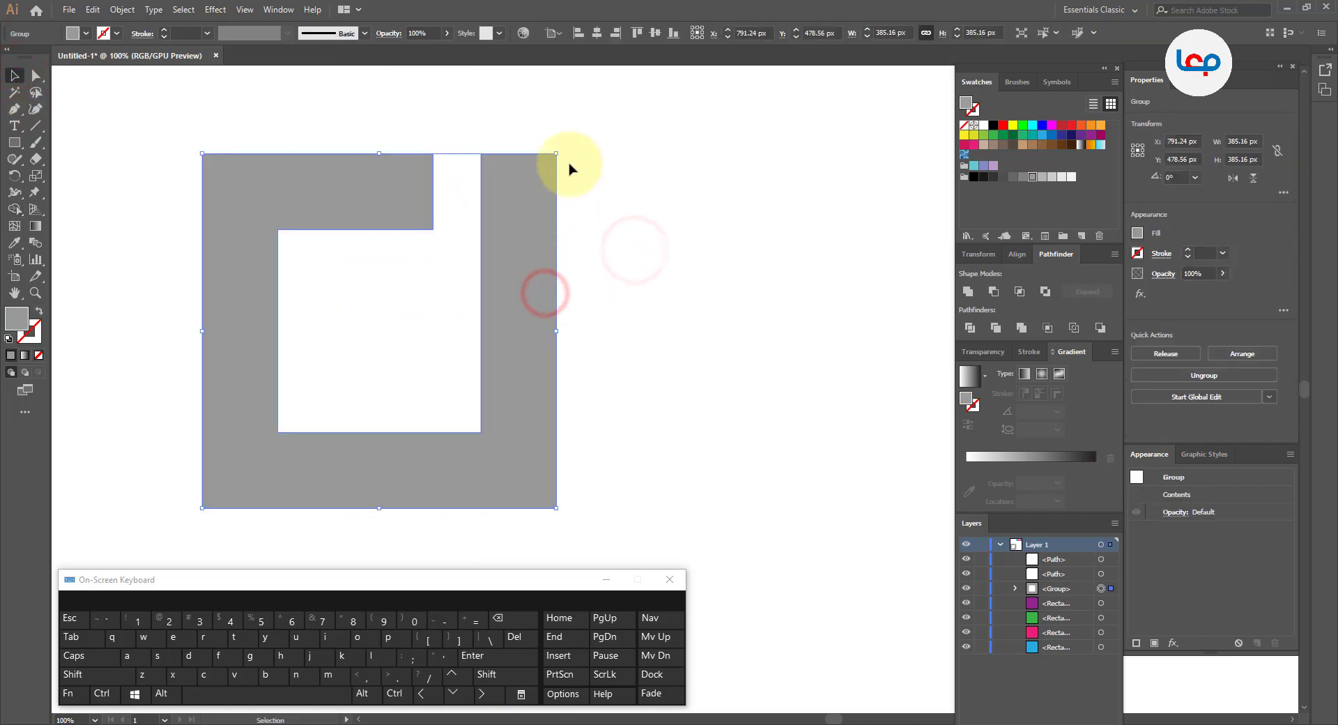
left_click_drag(523, 248, 854, 269)
scroll(528, 269, "down", 2, "alt")
left_click_drag(390, 211, 511, 338)
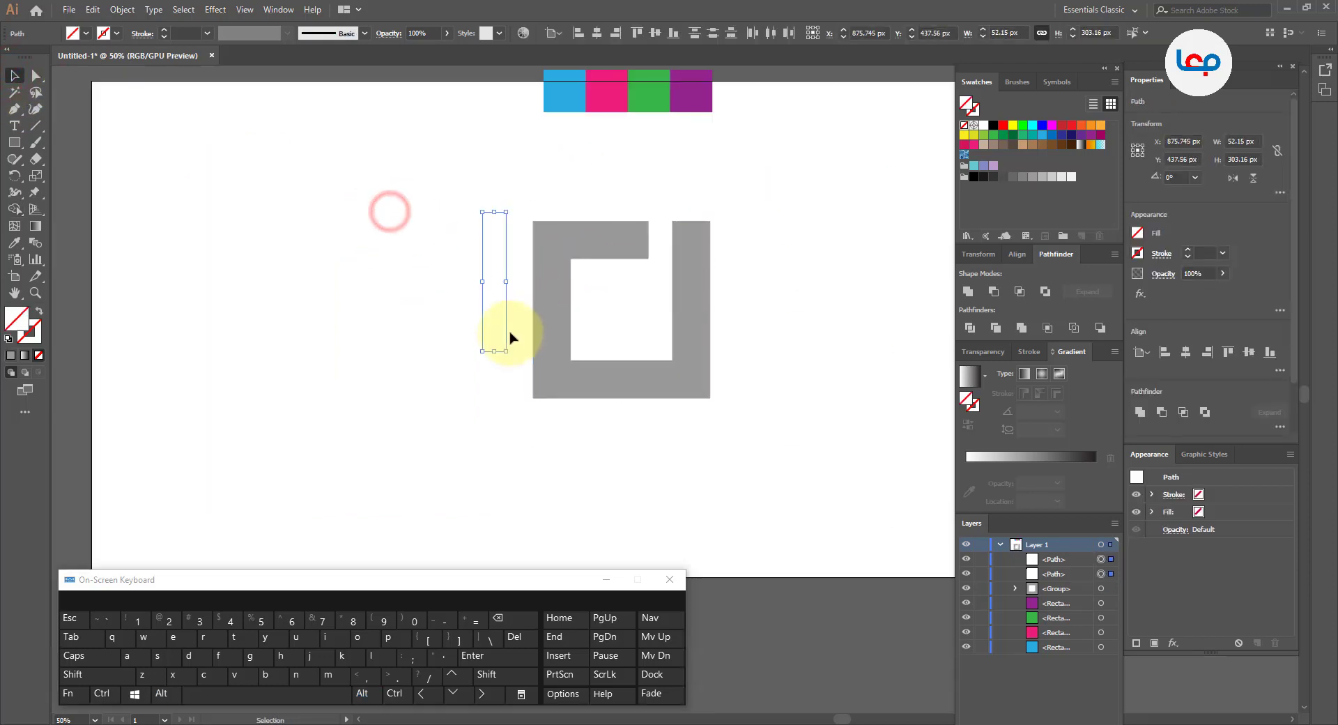
key("Delete")
left_click_drag(645, 380, 510, 376)
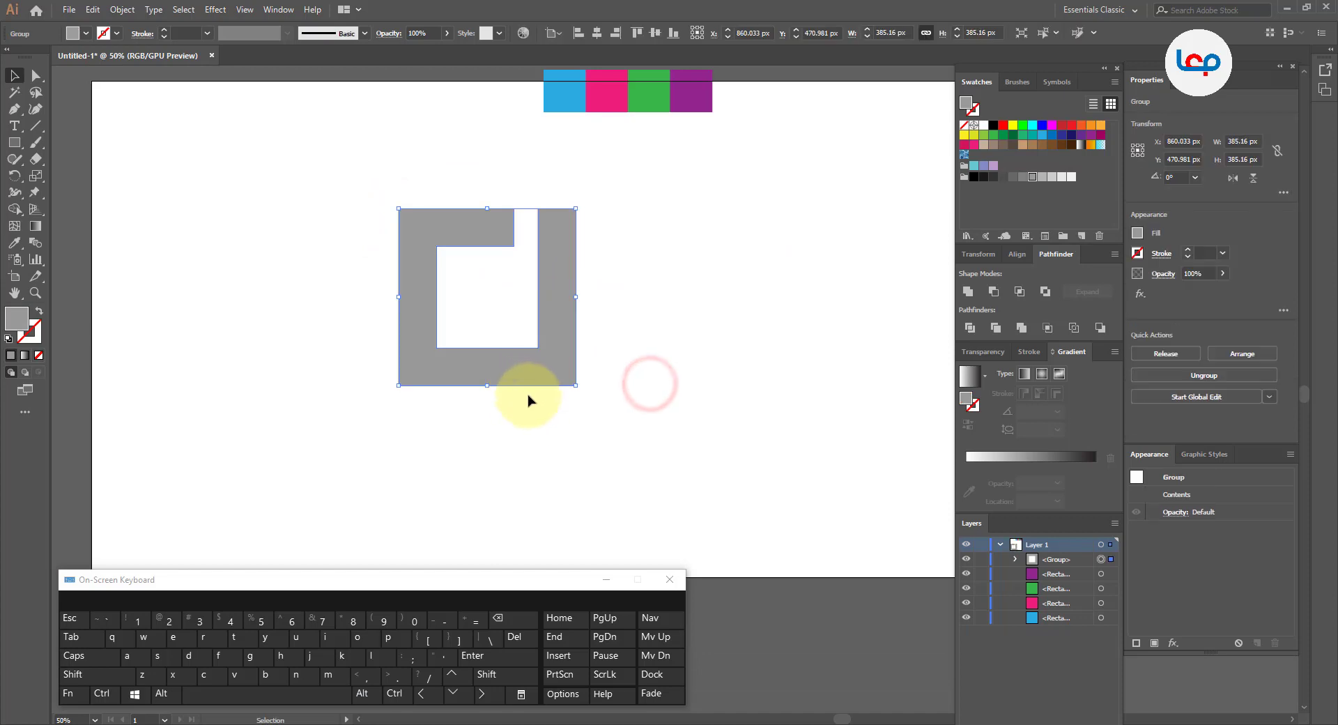
scroll(512, 438, "down", 1, "alt")
scroll(539, 310, "up", 1, "alt")
Step: Move the row of four color squares down so that it sits inside the artboard's upper edge
left_click_drag(737, 168, 606, 173)
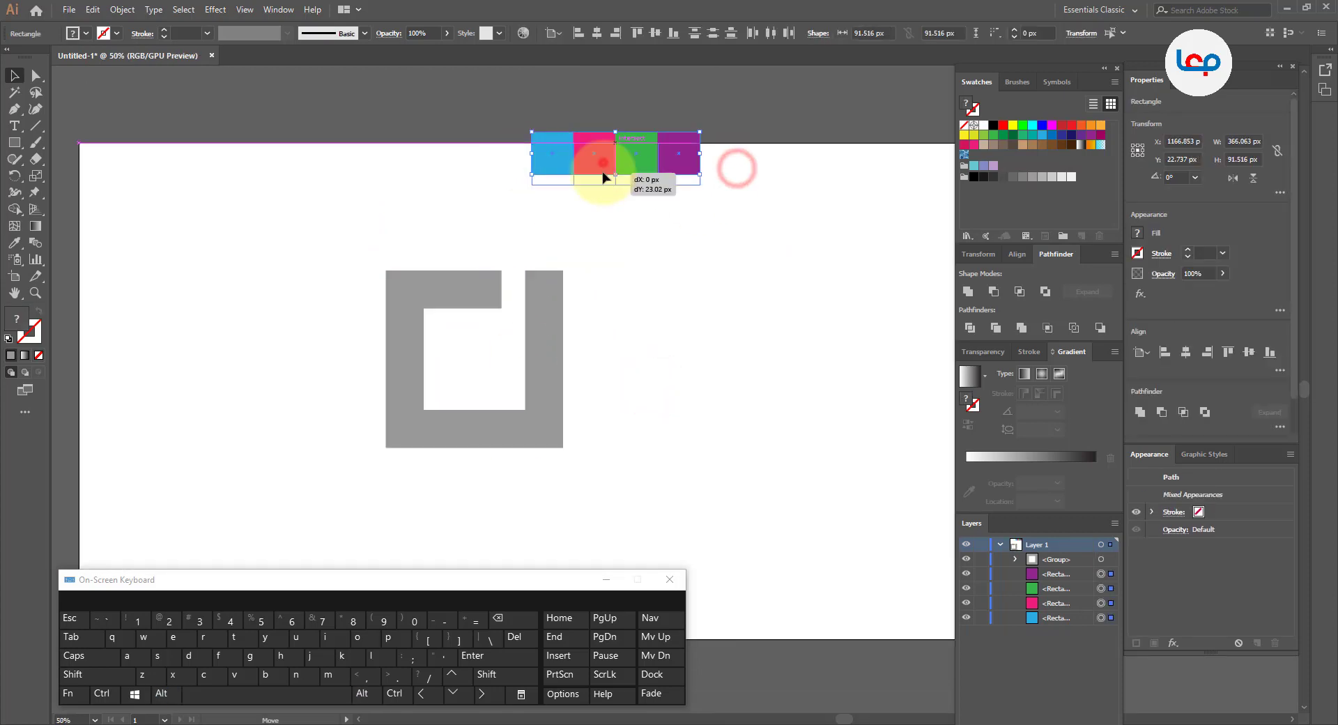
left_click(601, 180)
left_click(595, 238)
scroll(521, 319, "down", 1, "alt")
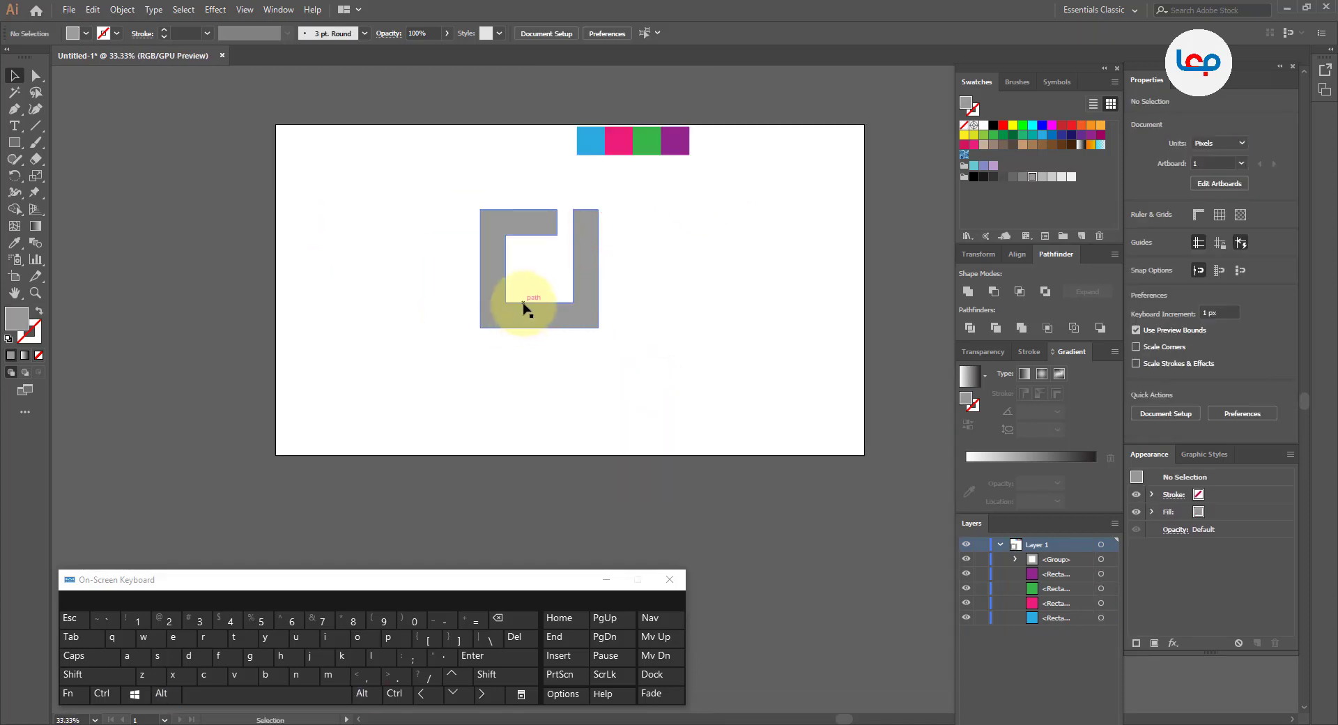
Step: Slant the upper end of the frame's right bar by raising its outer corner about 119 px above the upper bar
left_click(576, 276)
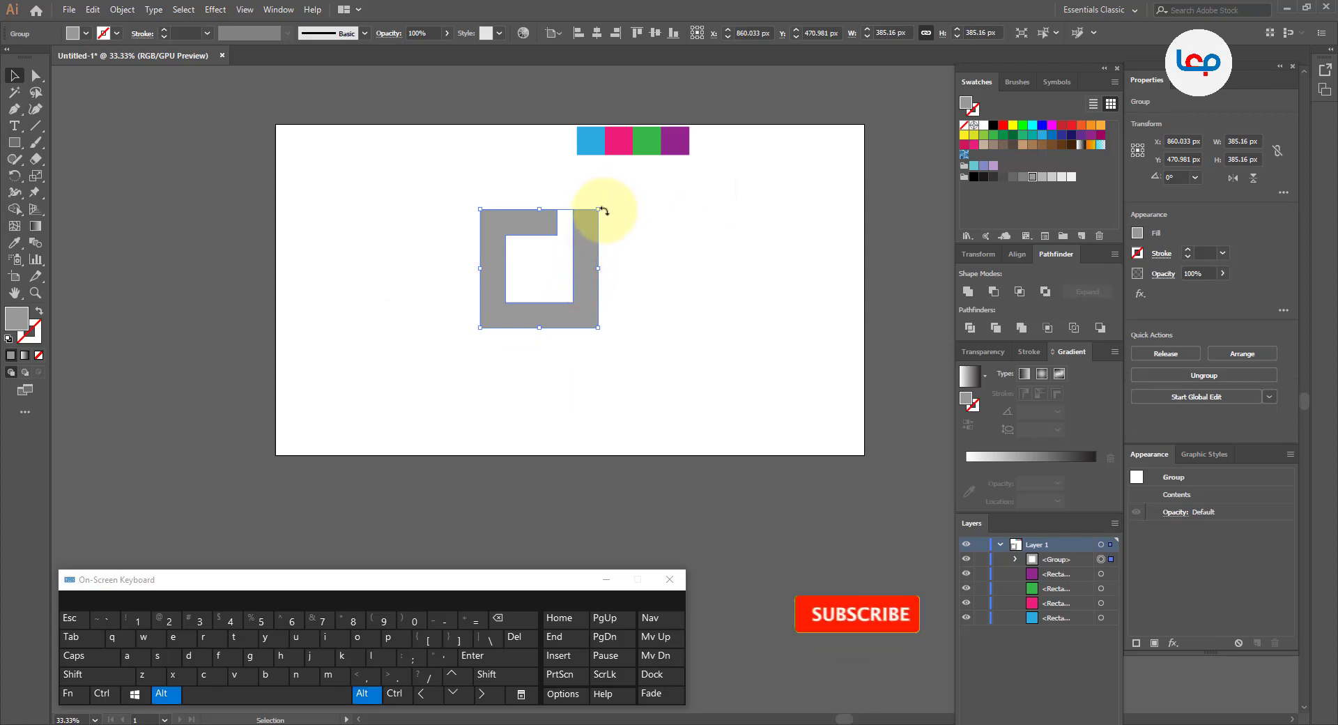
scroll(603, 210, "up", 2, "alt")
left_click_drag(569, 265, 556, 317)
left_click(36, 76)
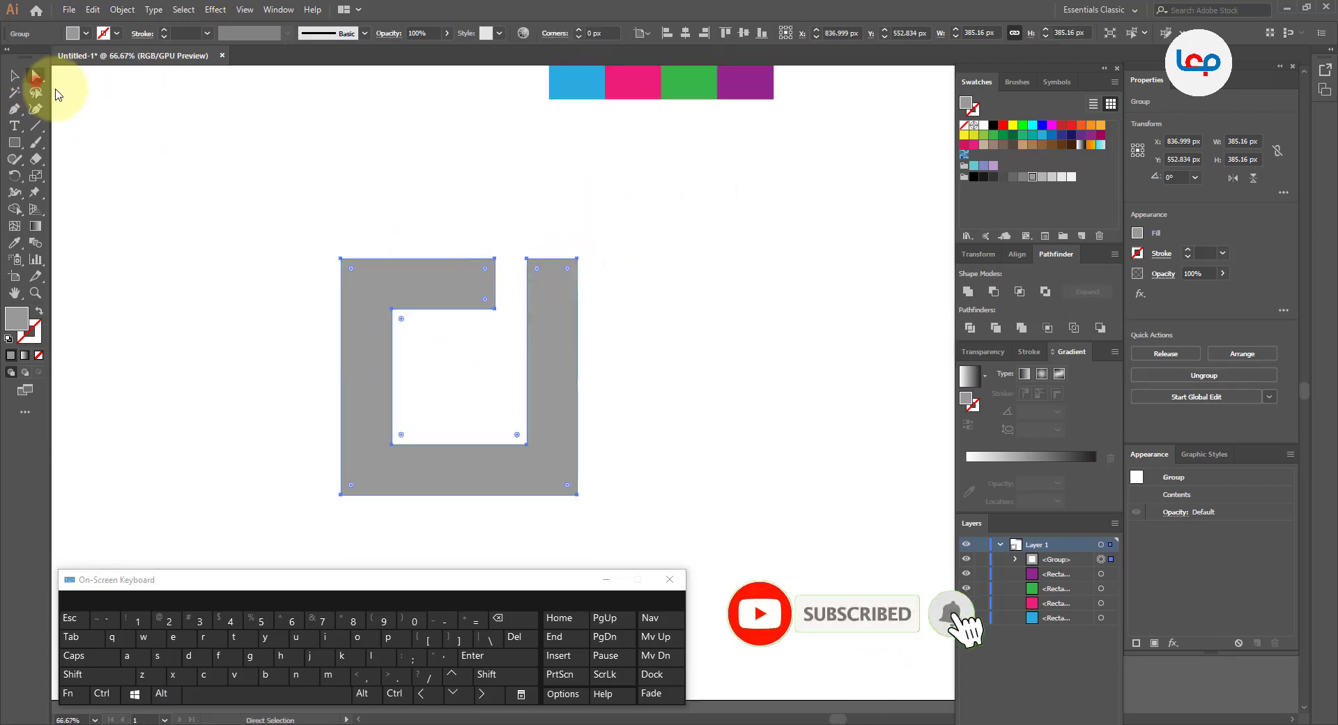
left_click_drag(526, 232, 605, 294)
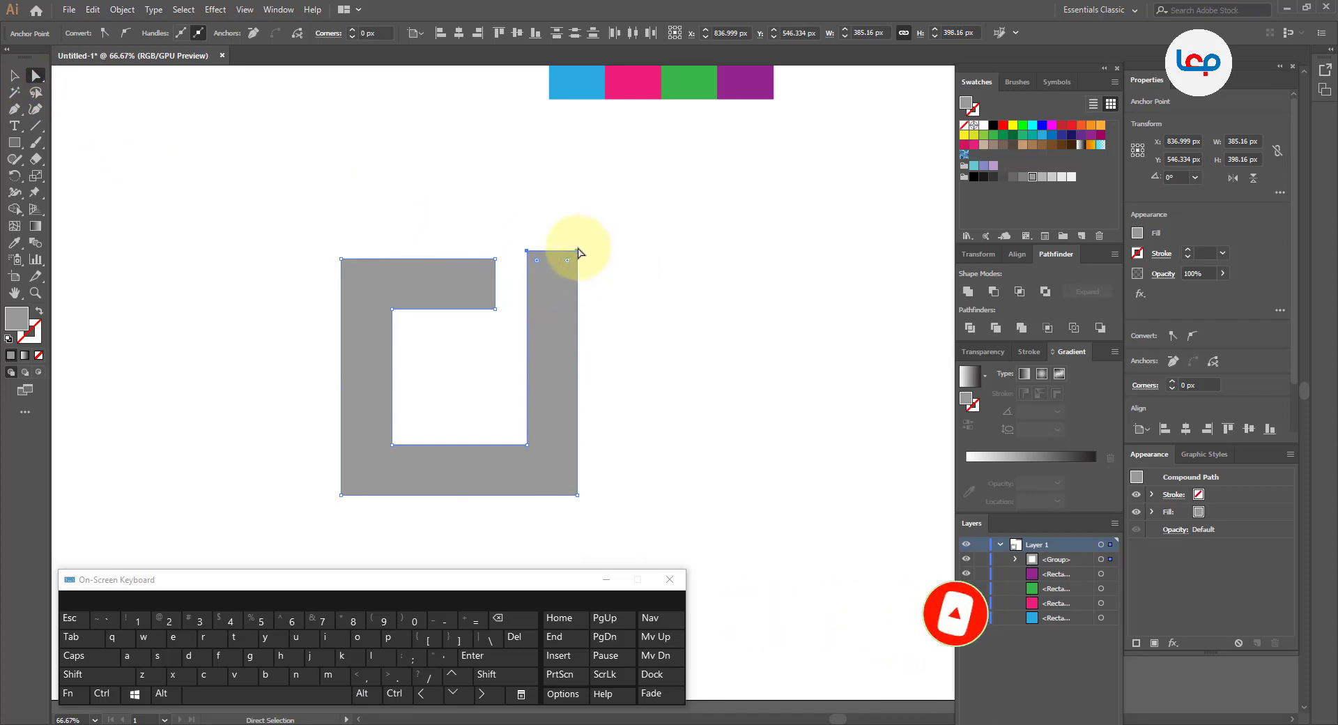
left_click_drag(577, 249, 528, 258)
left_click(527, 187)
left_click(619, 268)
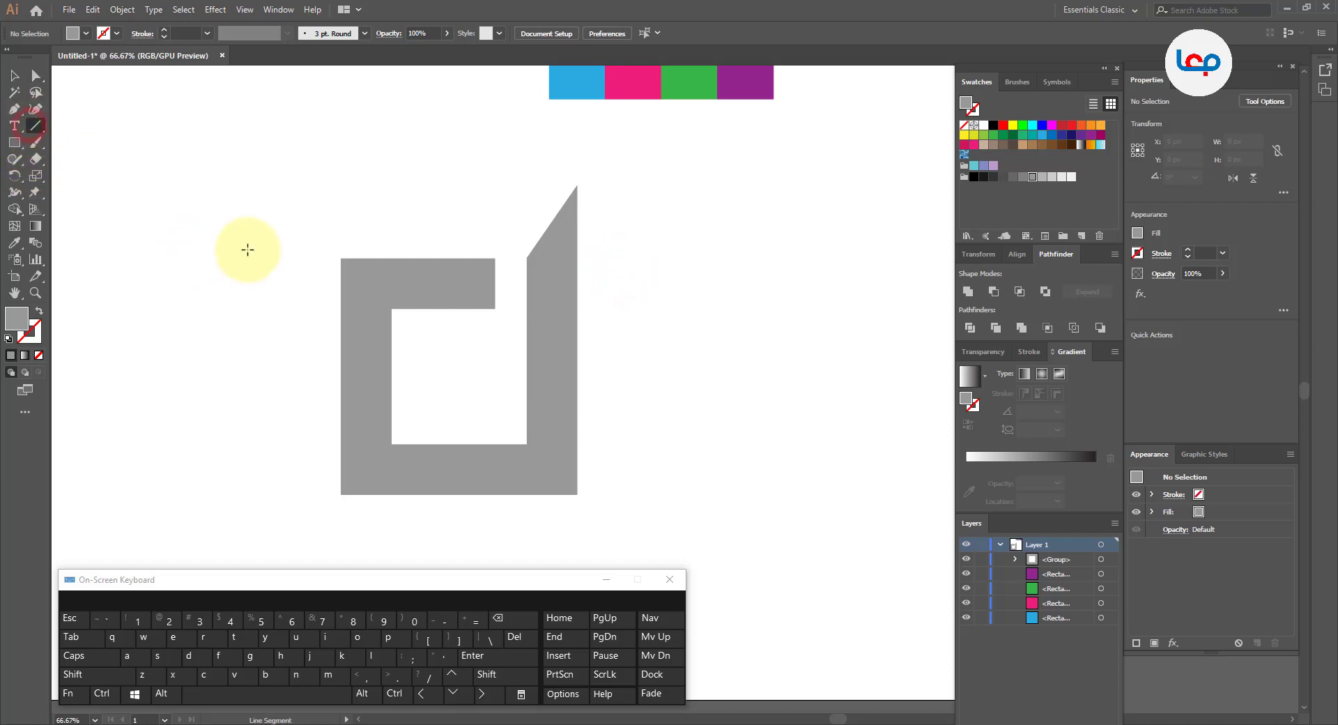
Step: Draw a horizontal 0.25 pt guide line about 646 px long and place it along the upper bar's top edge
left_click_drag(248, 248, 643, 248)
left_click(166, 35)
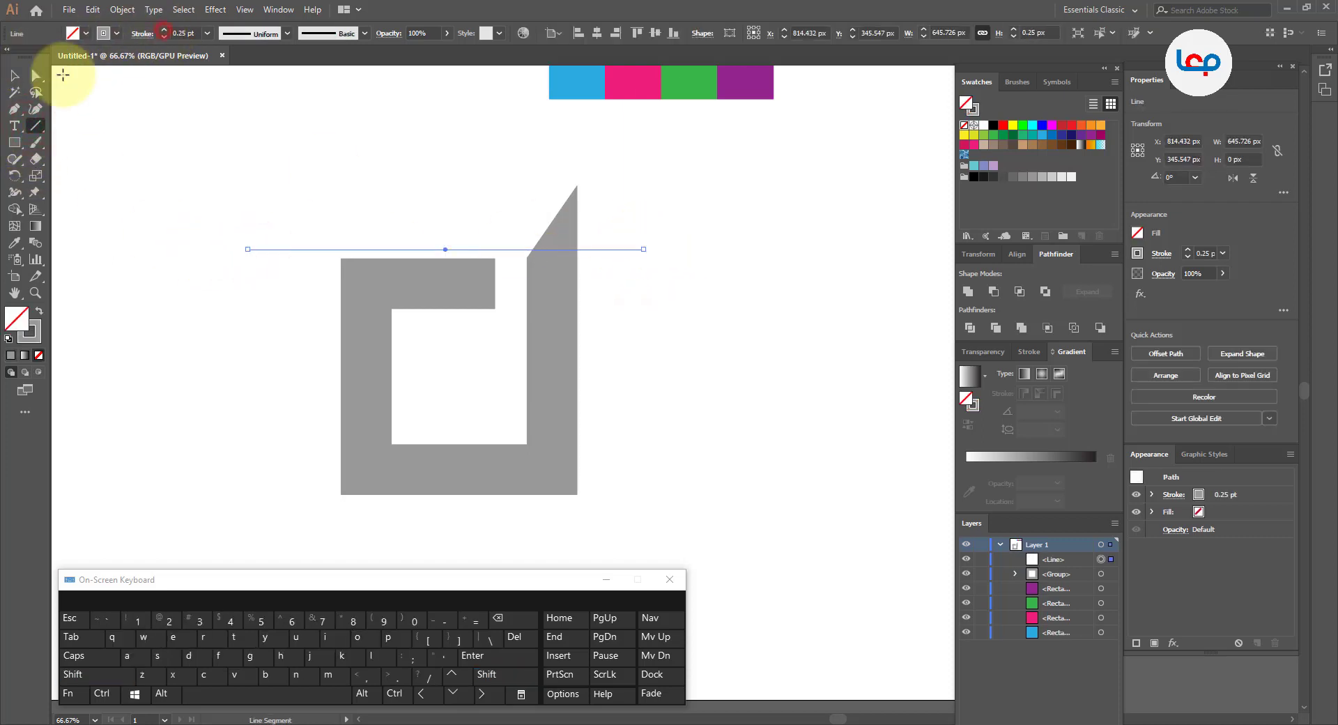
left_click(14, 75)
scroll(488, 244, "up", 1, "alt")
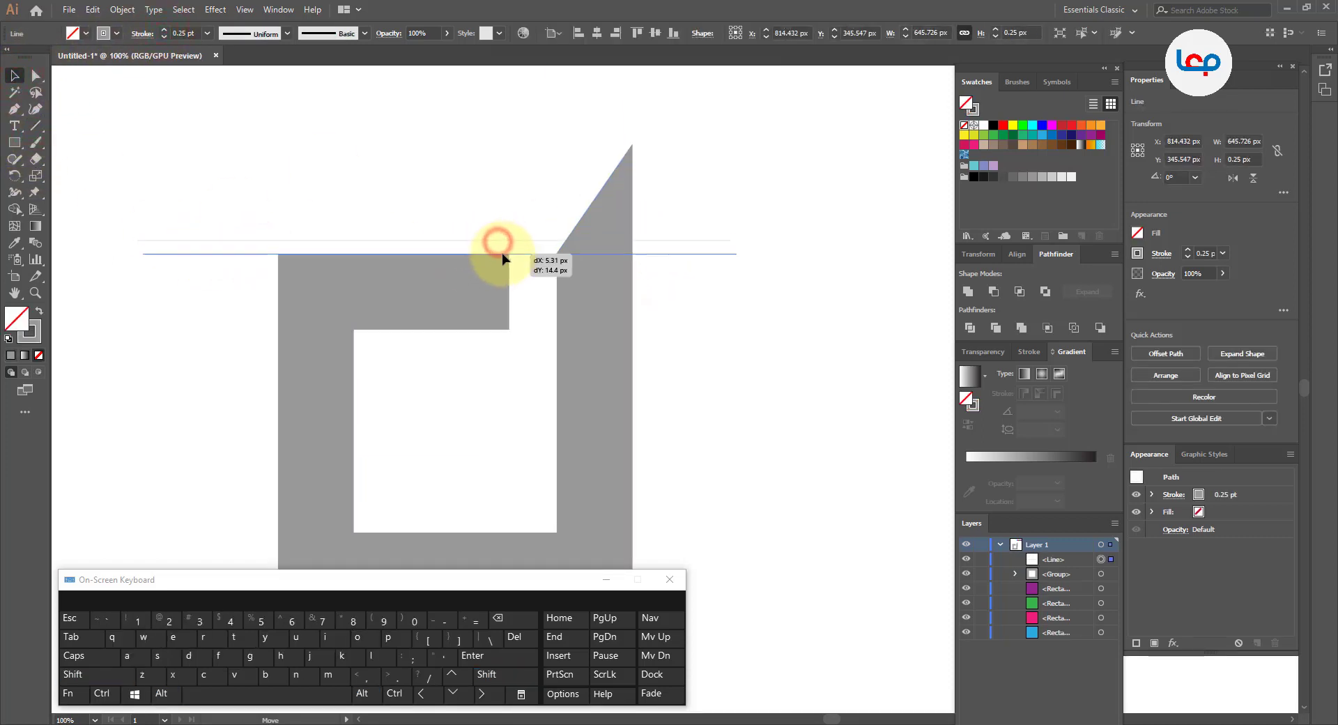
left_click_drag(502, 253, 502, 253)
Step: Try to top-align the horizontal line with the frame shape
scroll(498, 240, "up", 3)
left_click(460, 258)
left_click(443, 345, "shift")
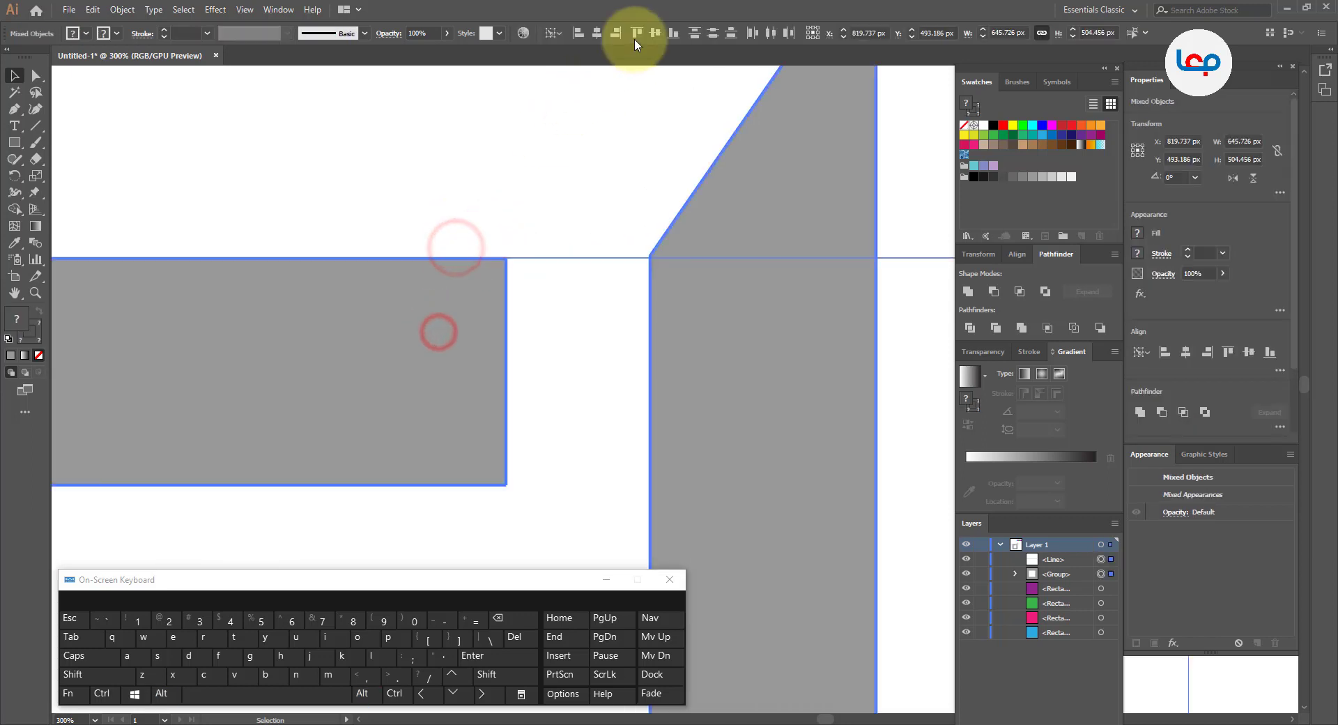
left_click(639, 32)
left_click(561, 159)
scroll(490, 289, "down", 3, "alt")
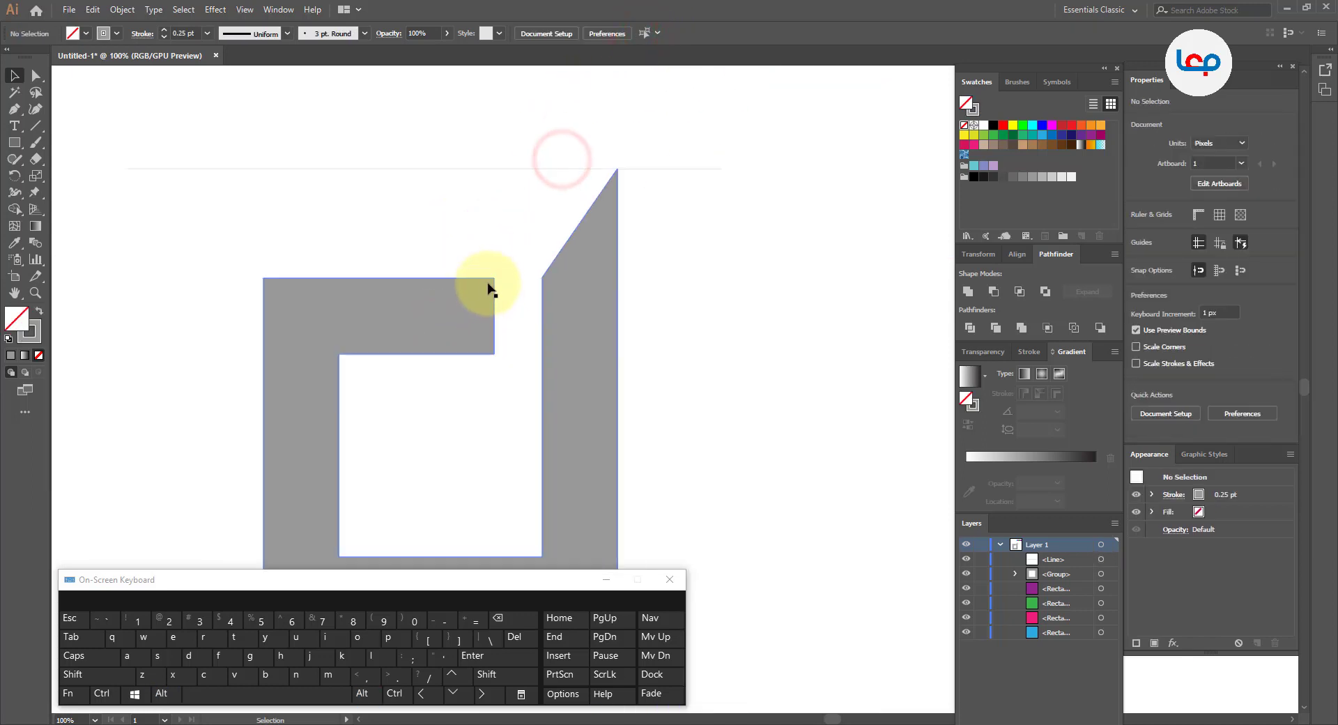
Step: Adjust the horizontal line by hand to sit exactly on the top edge of the frame's upper bar
scroll(502, 280, "up", 2, "alt")
left_click(514, 290)
scroll(577, 263, "up", 3, "alt")
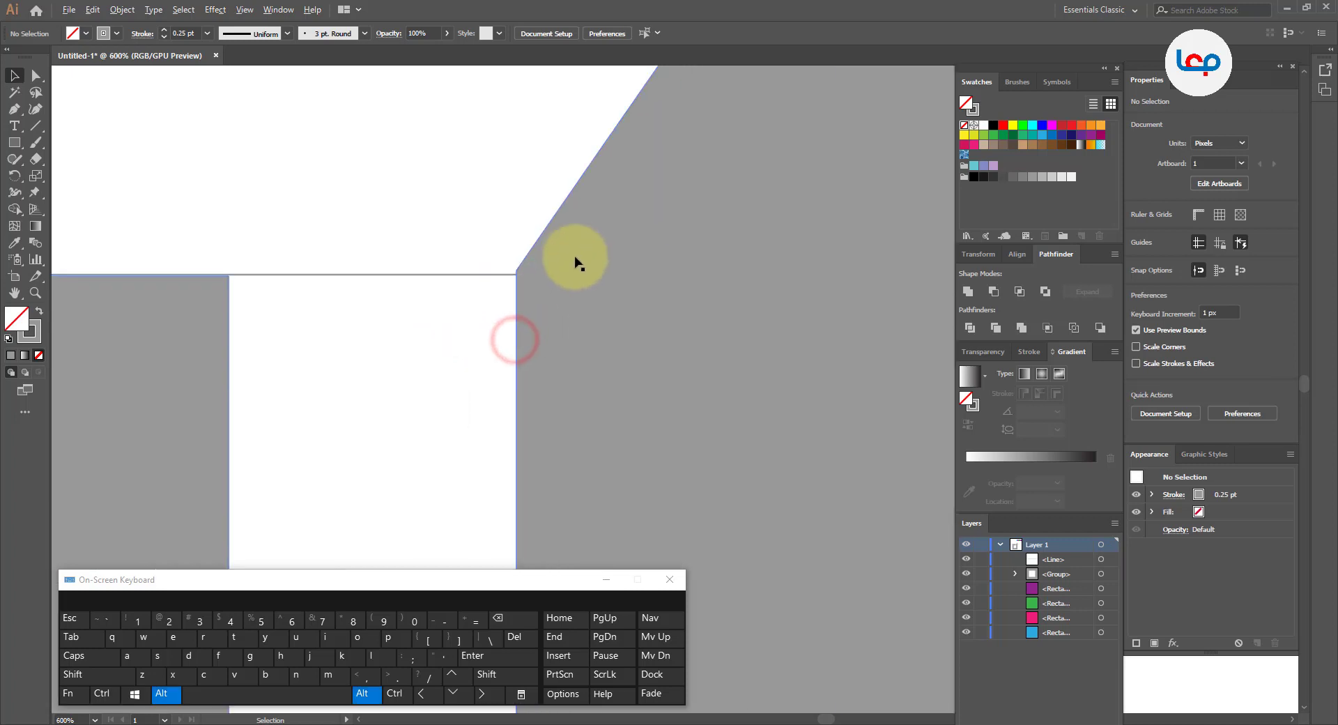
scroll(276, 280, "up", 2, "alt")
left_click_drag(192, 265, 194, 275)
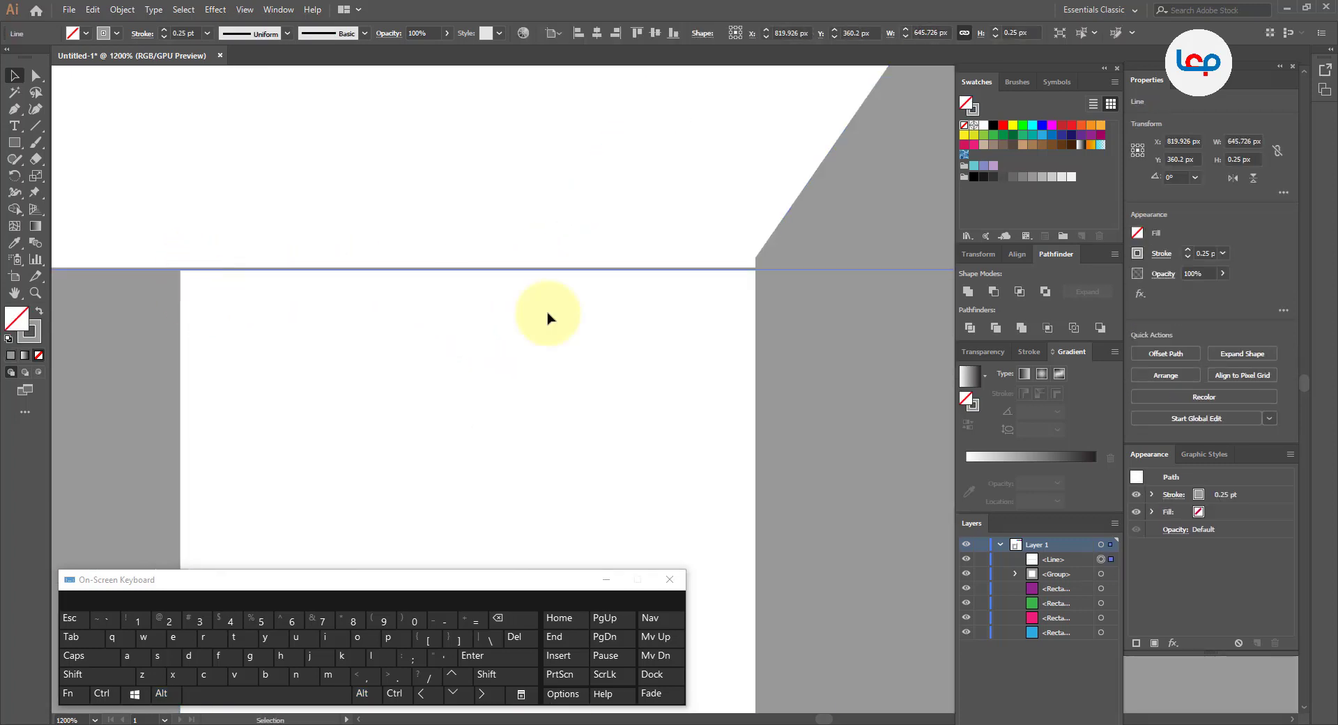
Step: Lower the inner corner point of the slanted bar onto the horizontal line, level with the upper bar's top edge
left_click(636, 344)
left_click(812, 239)
left_click(757, 255)
left_click(37, 74)
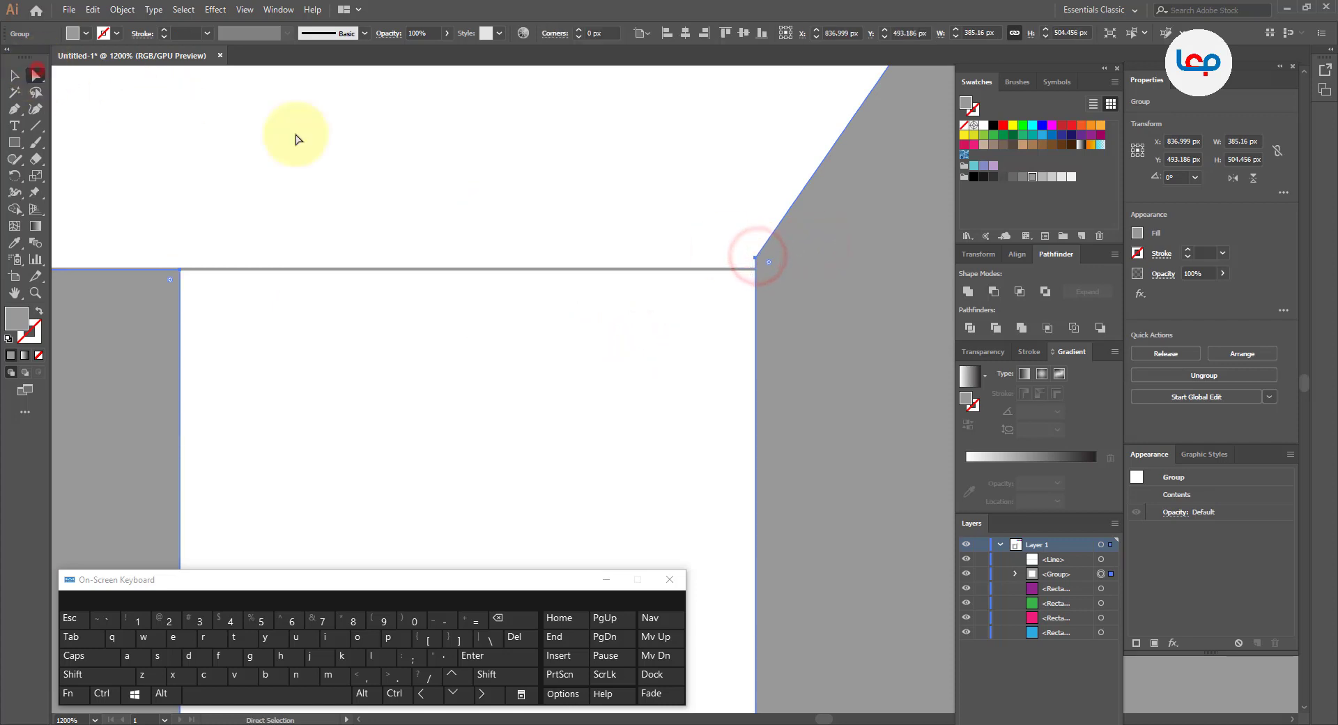
left_click_drag(756, 259, 754, 267)
key("shift")
left_click(659, 235)
scroll(508, 290, "down", 8)
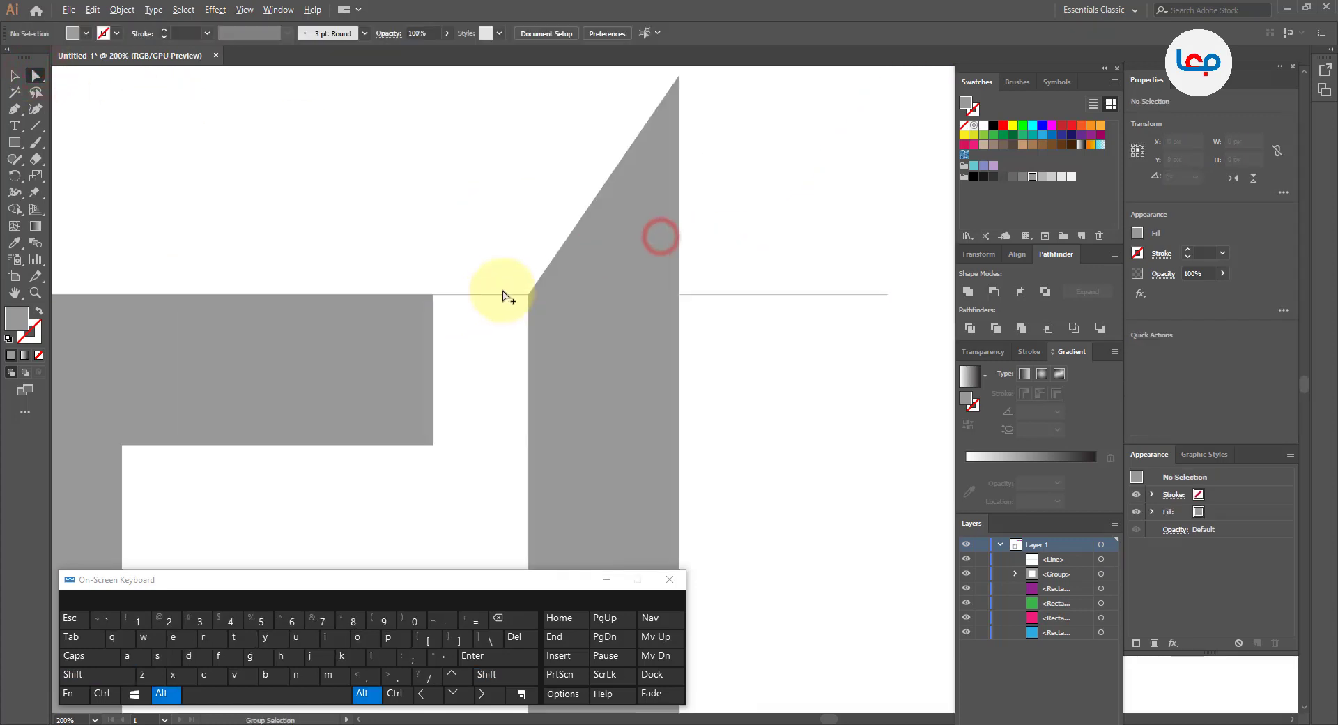
Step: Delete the horizontal guide line together with its leftover anchor point
left_click_drag(732, 217, 692, 289)
key("Delete")
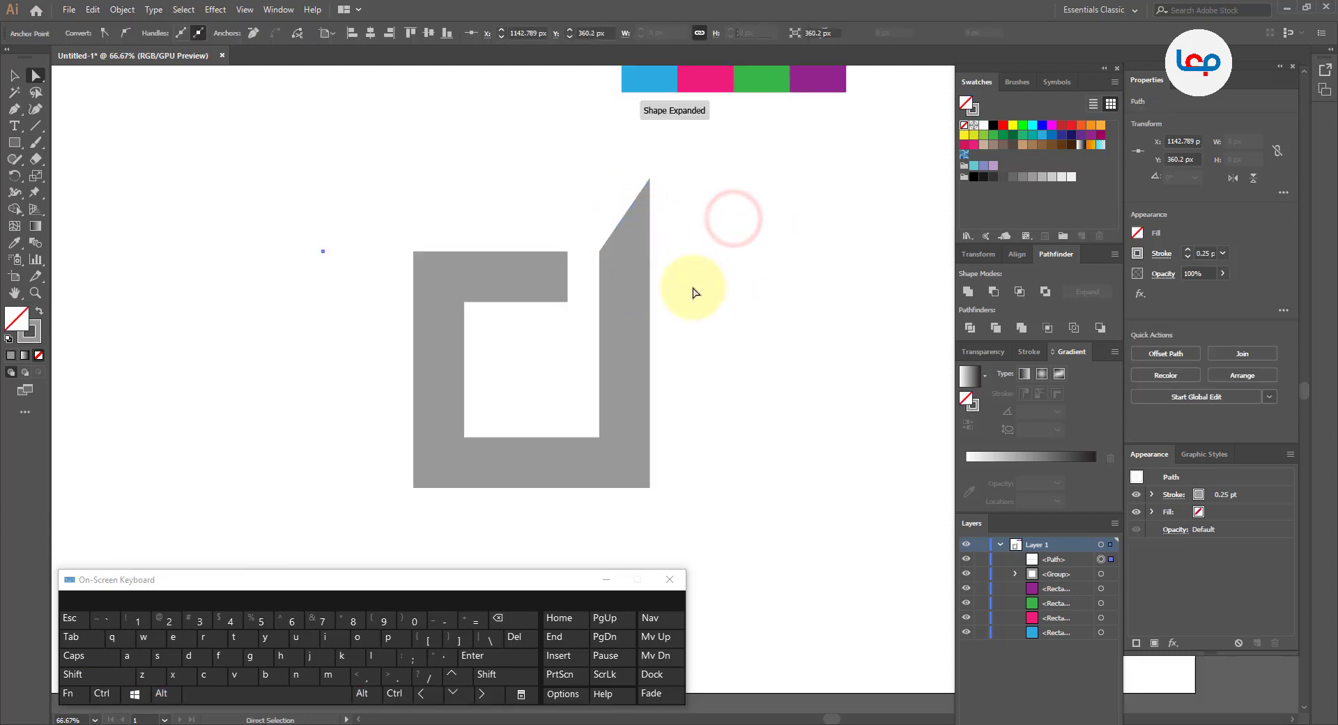
left_click_drag(286, 213, 300, 235)
key("Delete")
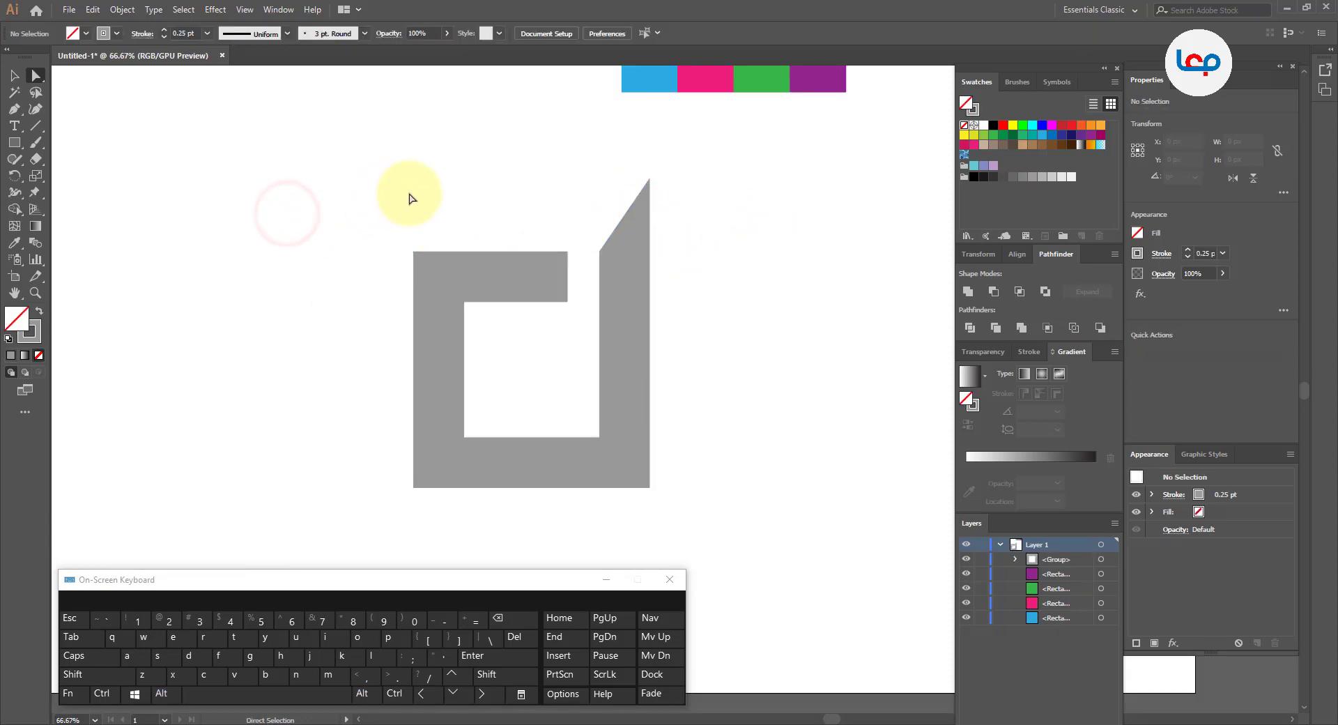
Step: Rotate the whole frame shape 45° clockwise so that it stands as a diamond
left_click(14, 75)
scroll(385, 267, "down", 3)
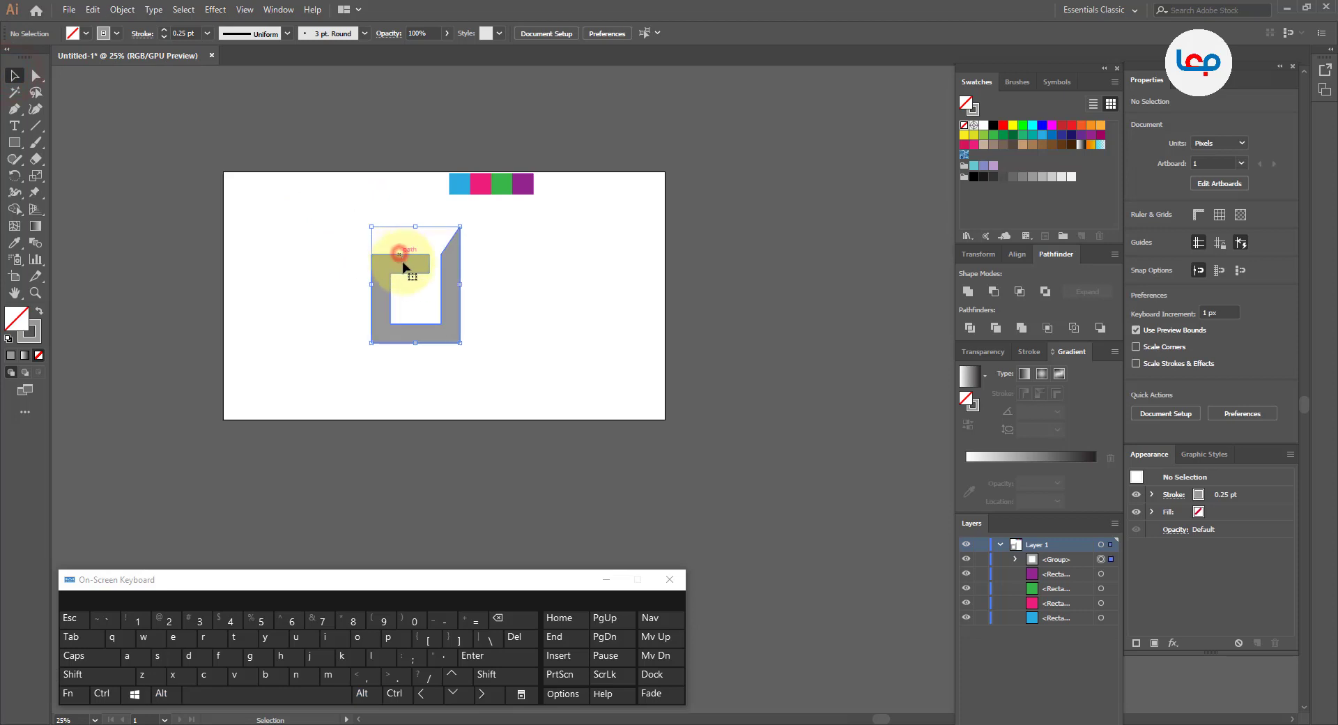
left_click(402, 262)
left_click_drag(464, 221, 499, 259)
scroll(355, 260, "up", 2)
left_click(457, 294)
left_click(474, 228)
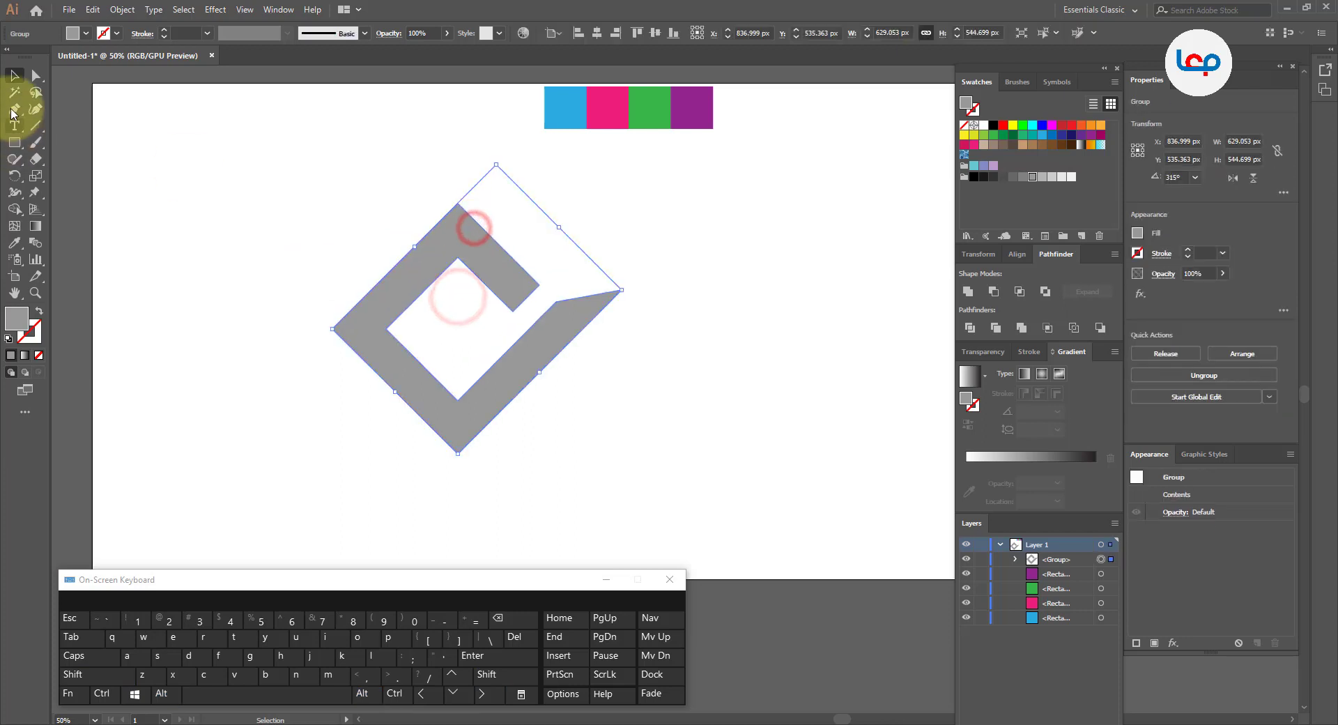
Step: Round the diamond's top and bottom outer corners to a radius of about 57.56 px
left_click(36, 76)
left_click_drag(424, 190, 478, 224)
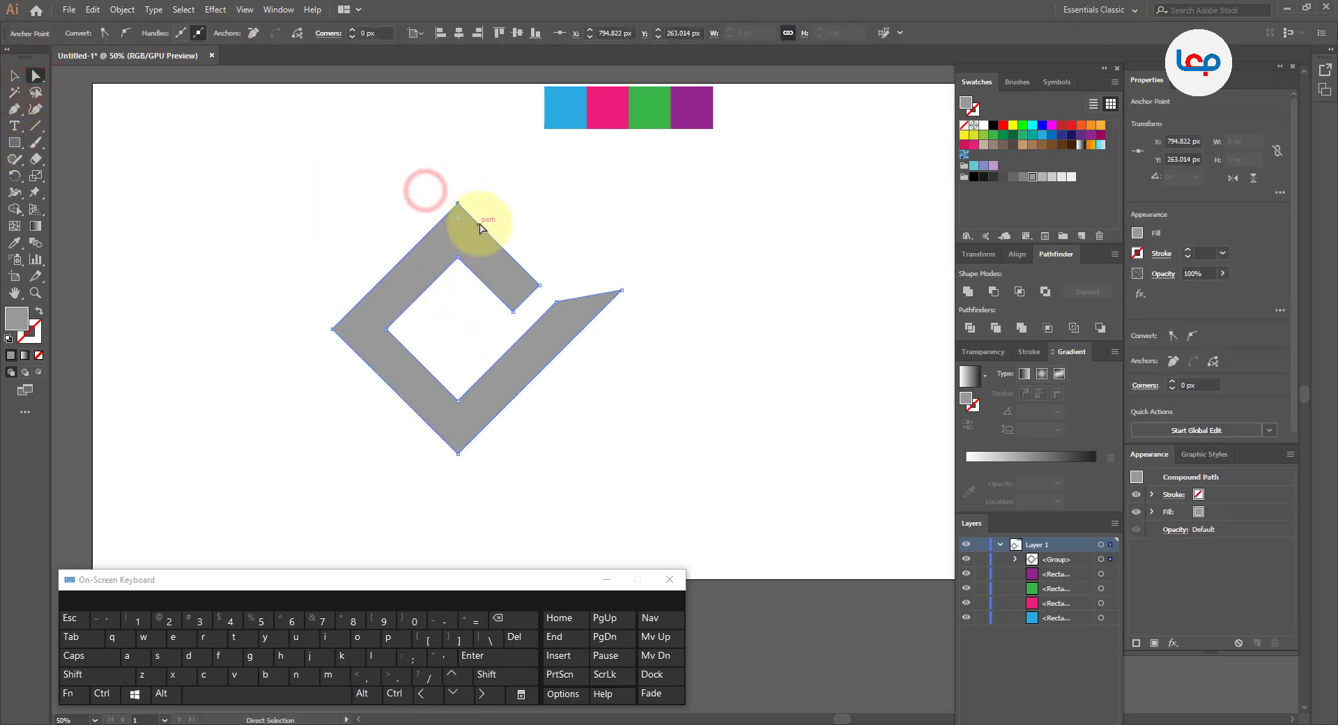
scroll(441, 311, "up", 1)
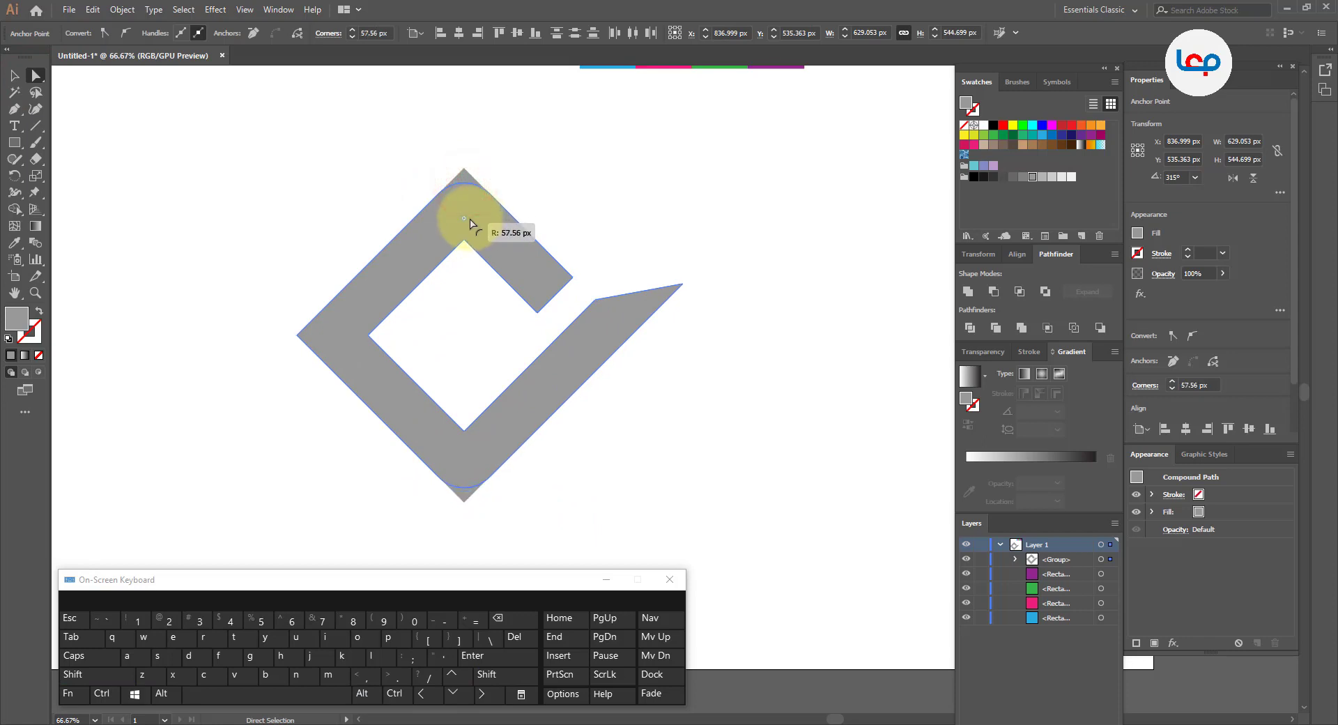
left_click_drag(471, 219, 471, 219)
left_click(544, 187)
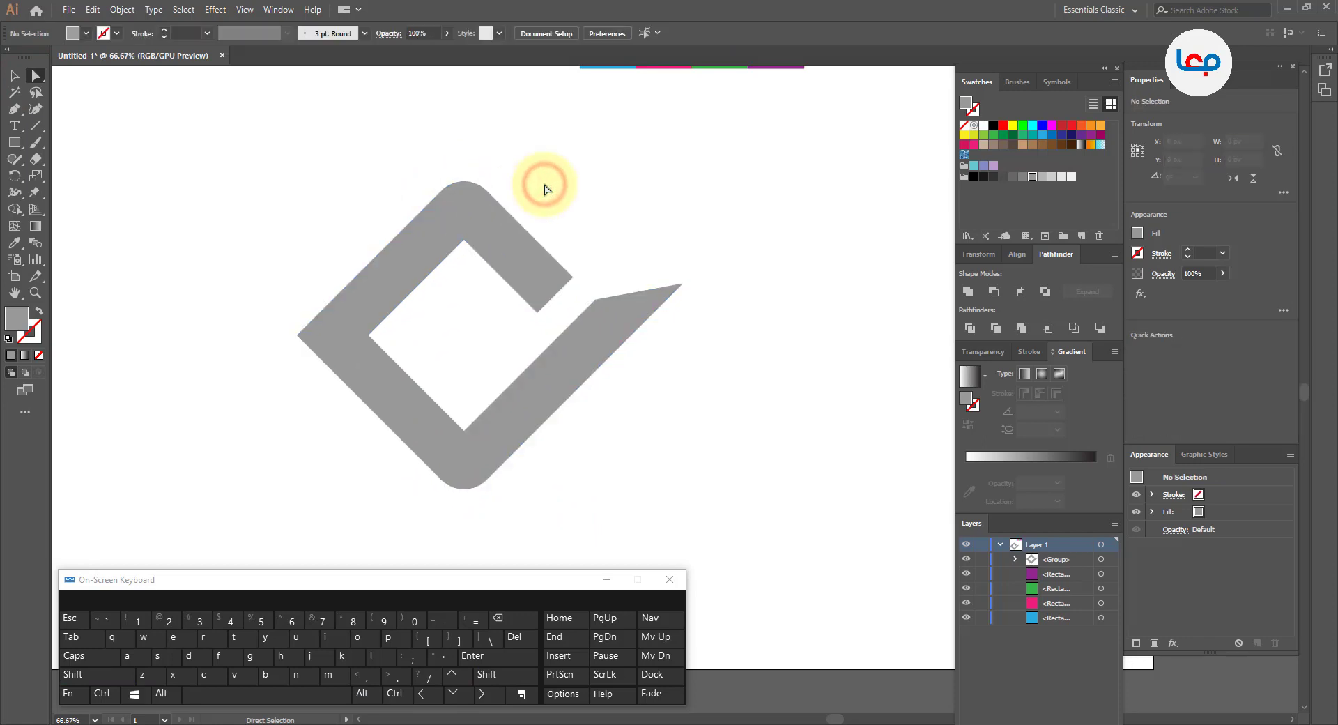
scroll(489, 224, "down", 1)
scroll(547, 209, "up", 1)
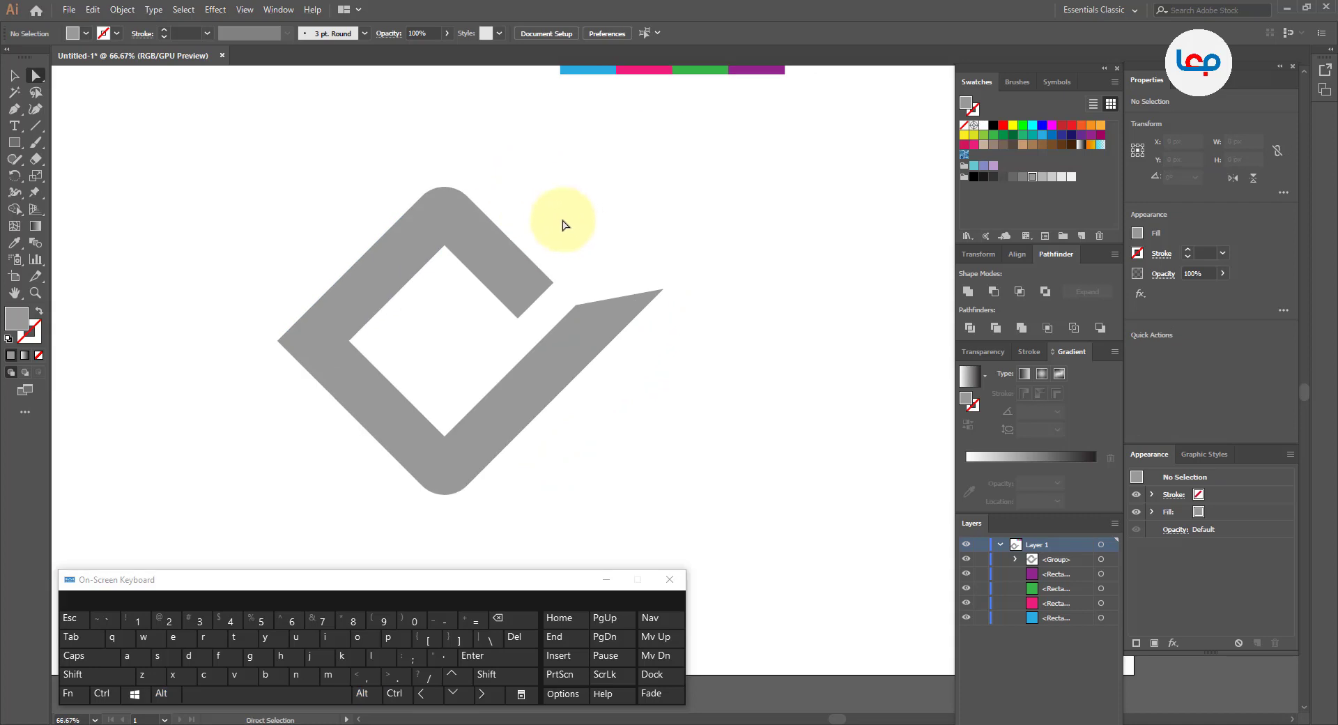
Step: Scale the shape down proportionally to about 370 × 295 px and move it straight up about 43 px
left_click(592, 326)
left_click(13, 75)
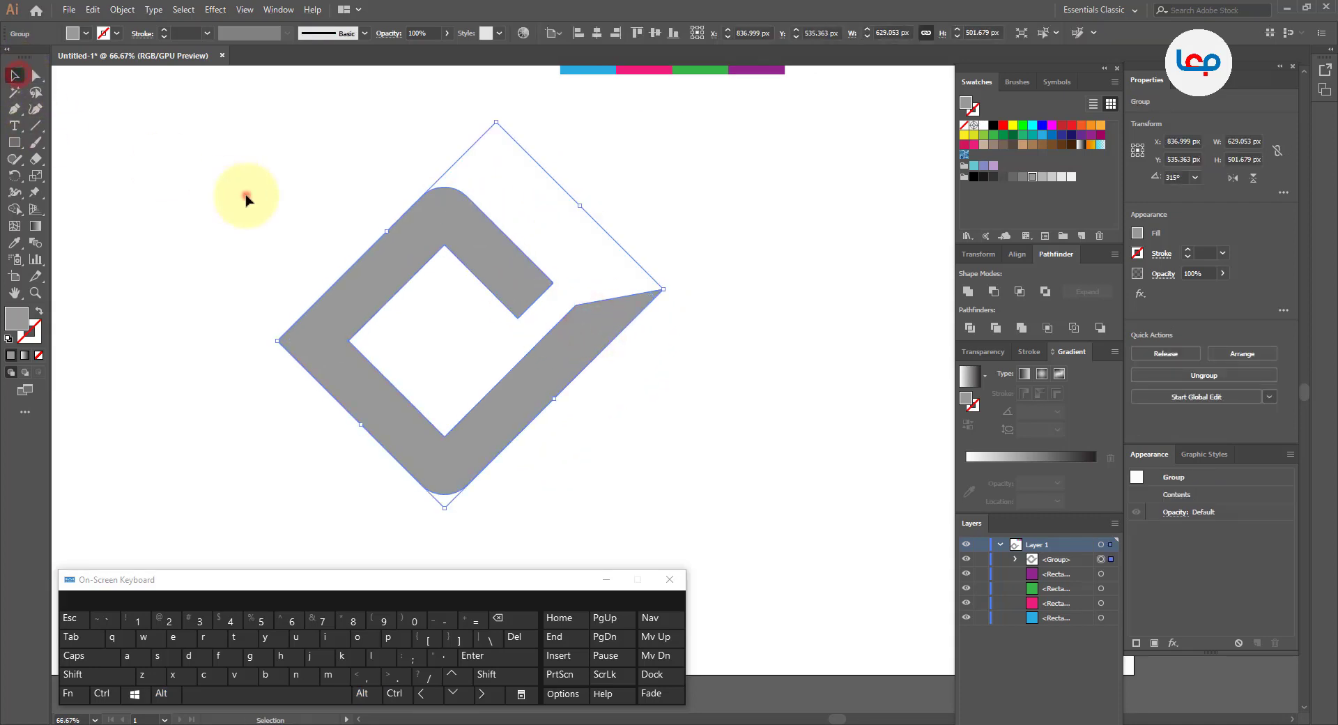
left_click(244, 197)
scroll(566, 299, "down", 1)
left_click(503, 276)
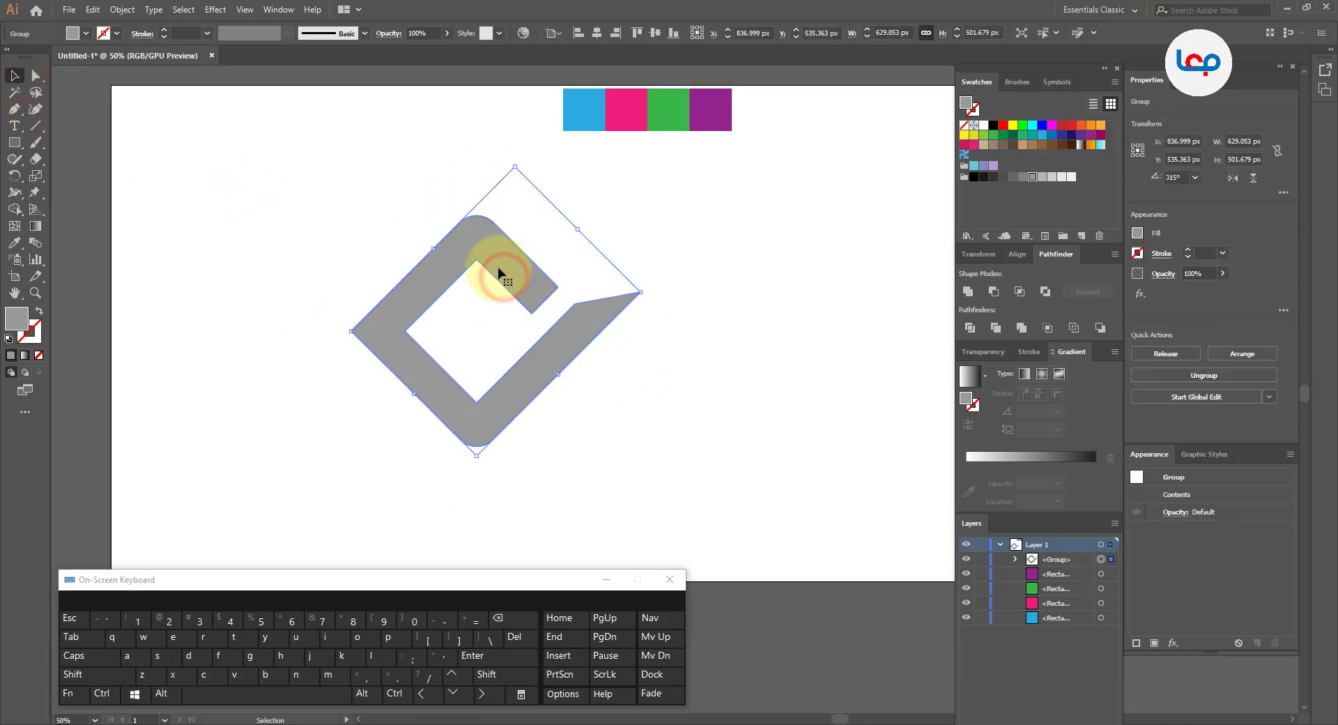
left_click_drag(616, 269, 498, 239)
scroll(513, 203, "up", 1)
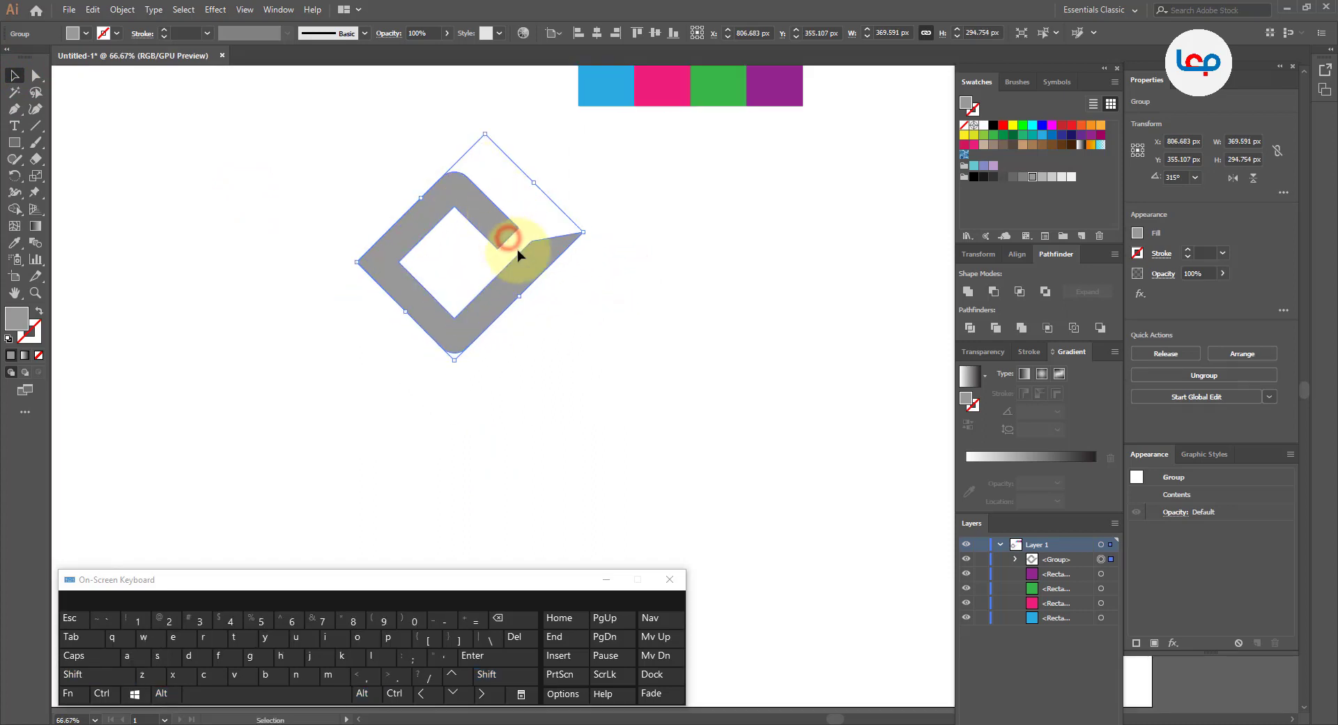
scroll(533, 223, "down", 2)
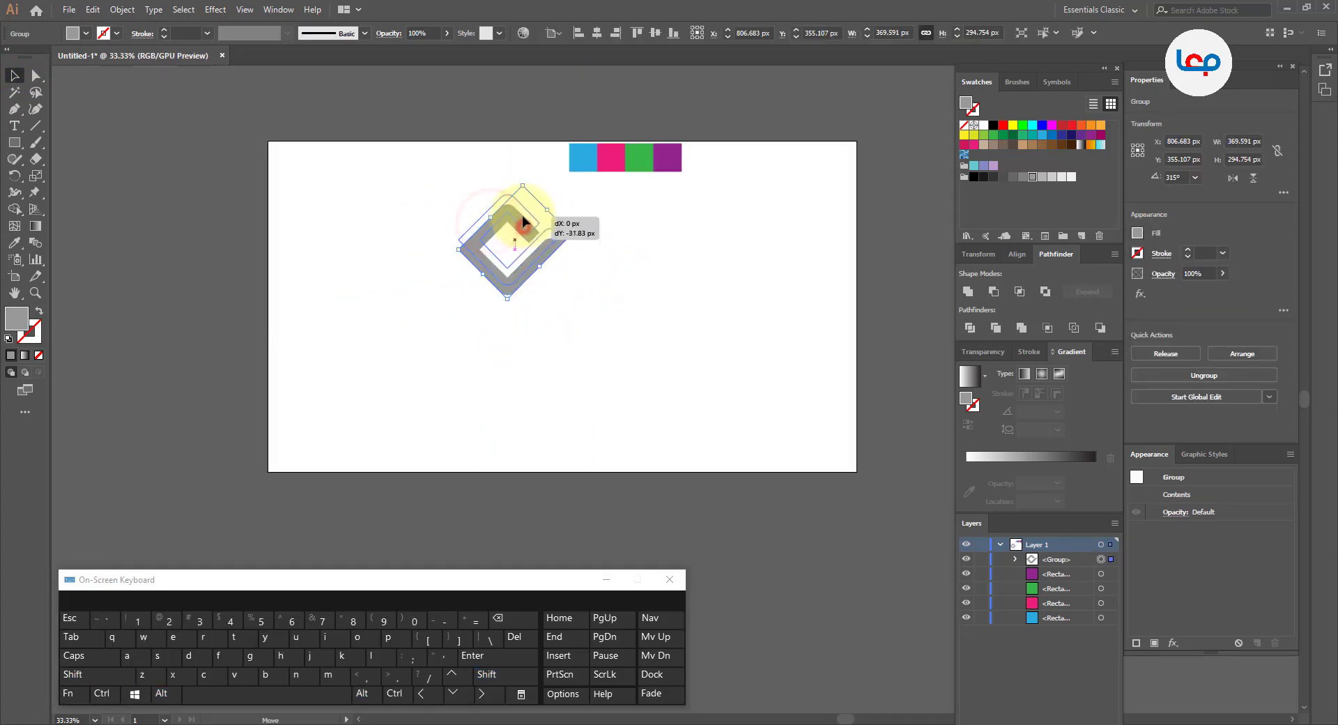
left_click_drag(521, 216, 521, 213)
scroll(521, 213, "up", 1)
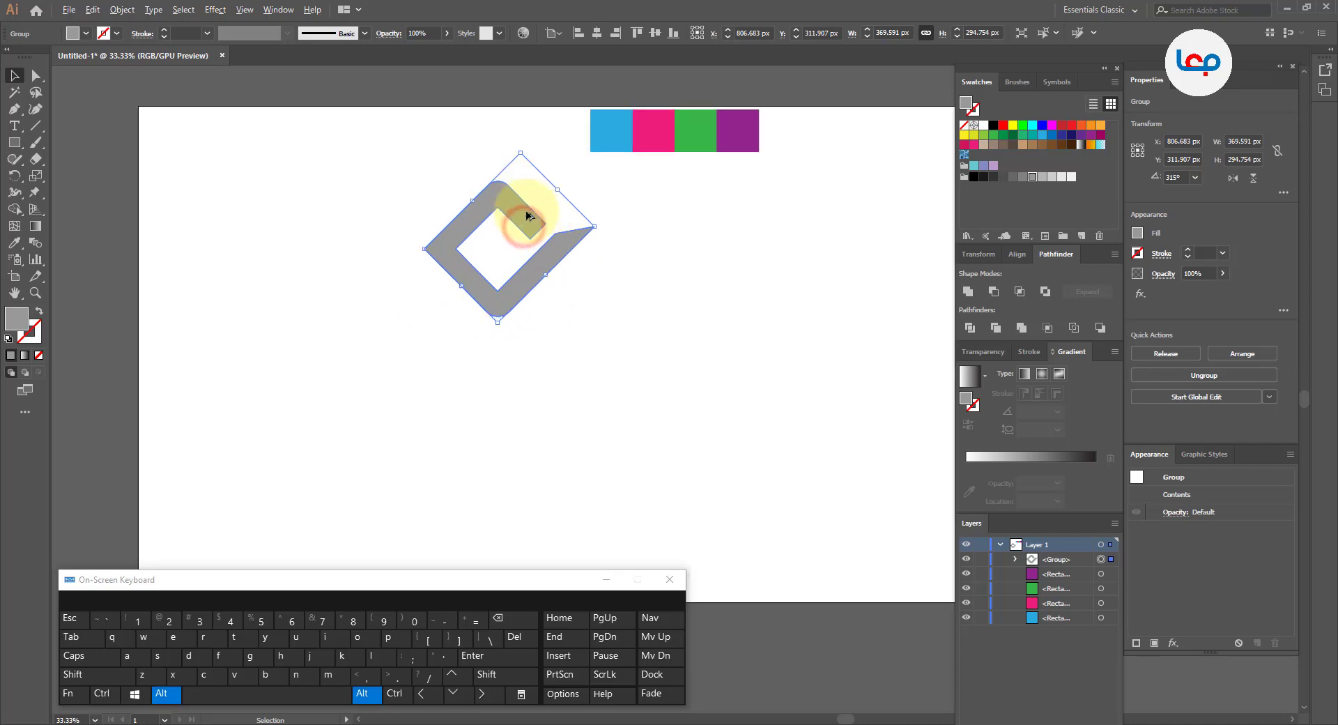
Step: Switch to Calculator and divide 360 by 4 to work out the rotation angle, then close it
left_click(17, 176)
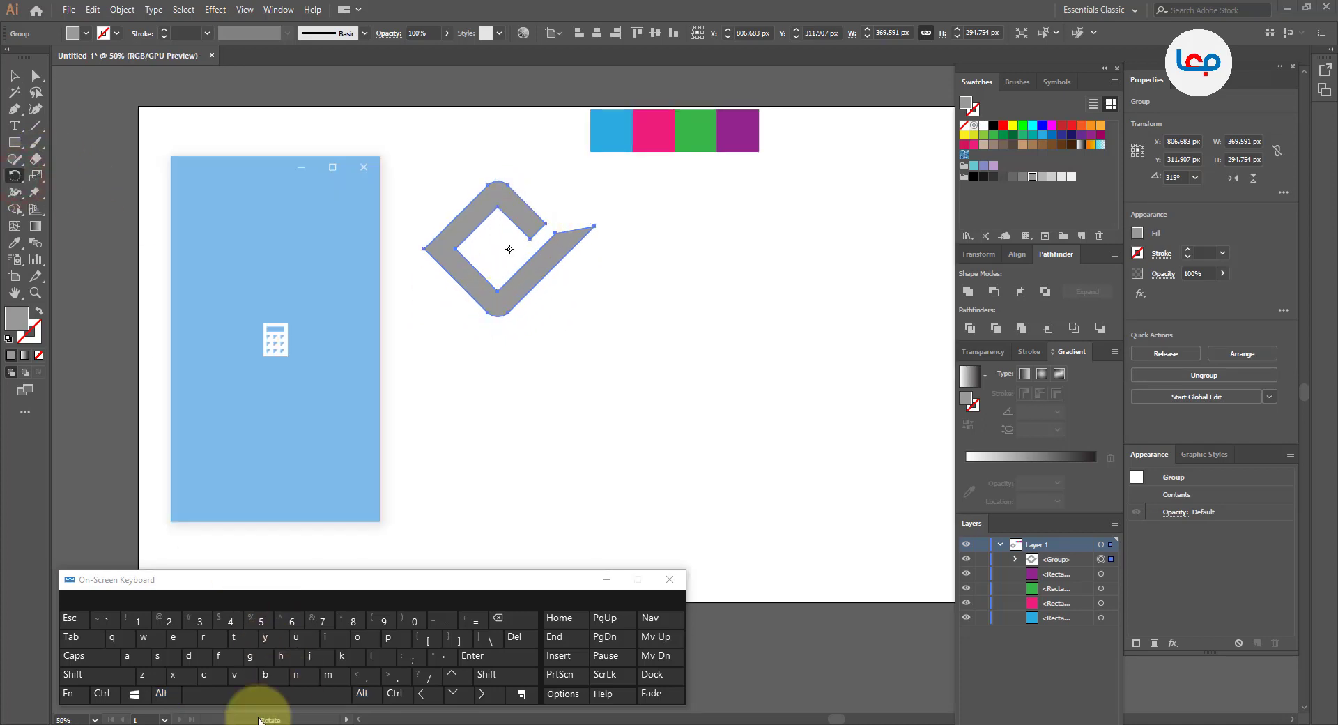
left_click(303, 432)
left_click(250, 506)
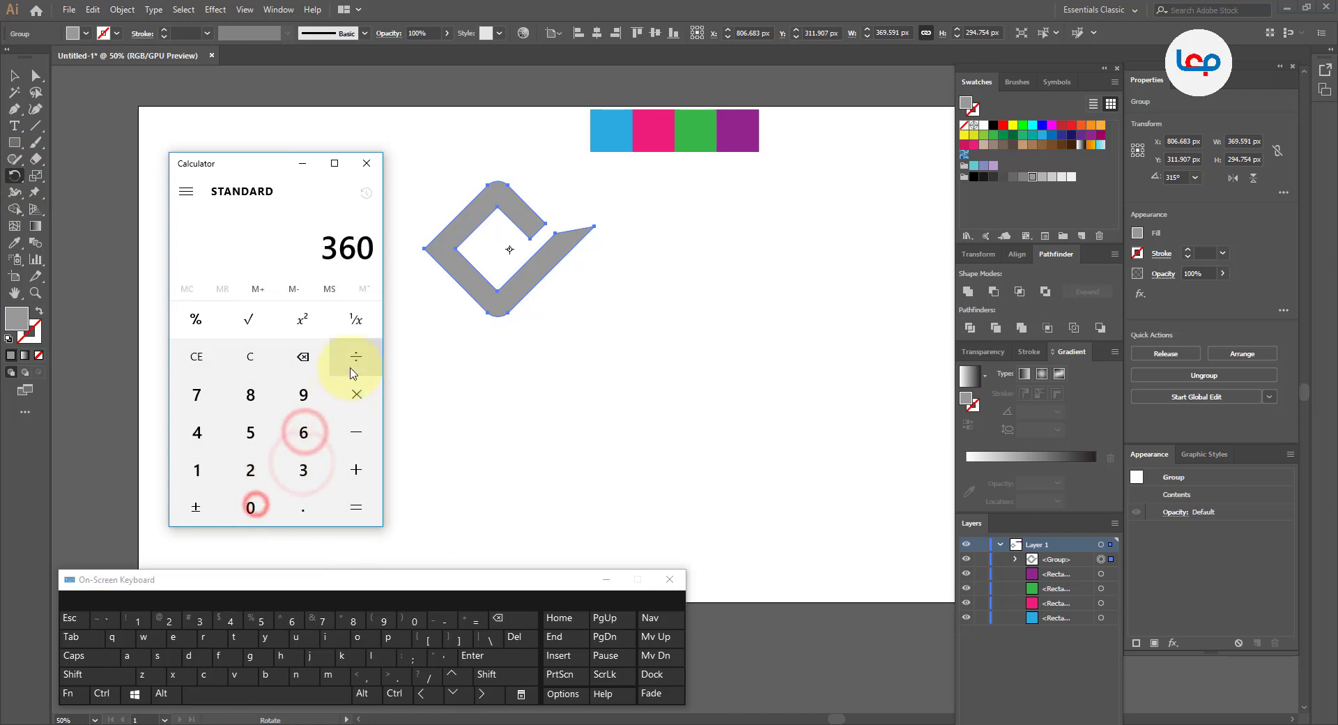
left_click(356, 357)
left_click(188, 439)
left_click(355, 507)
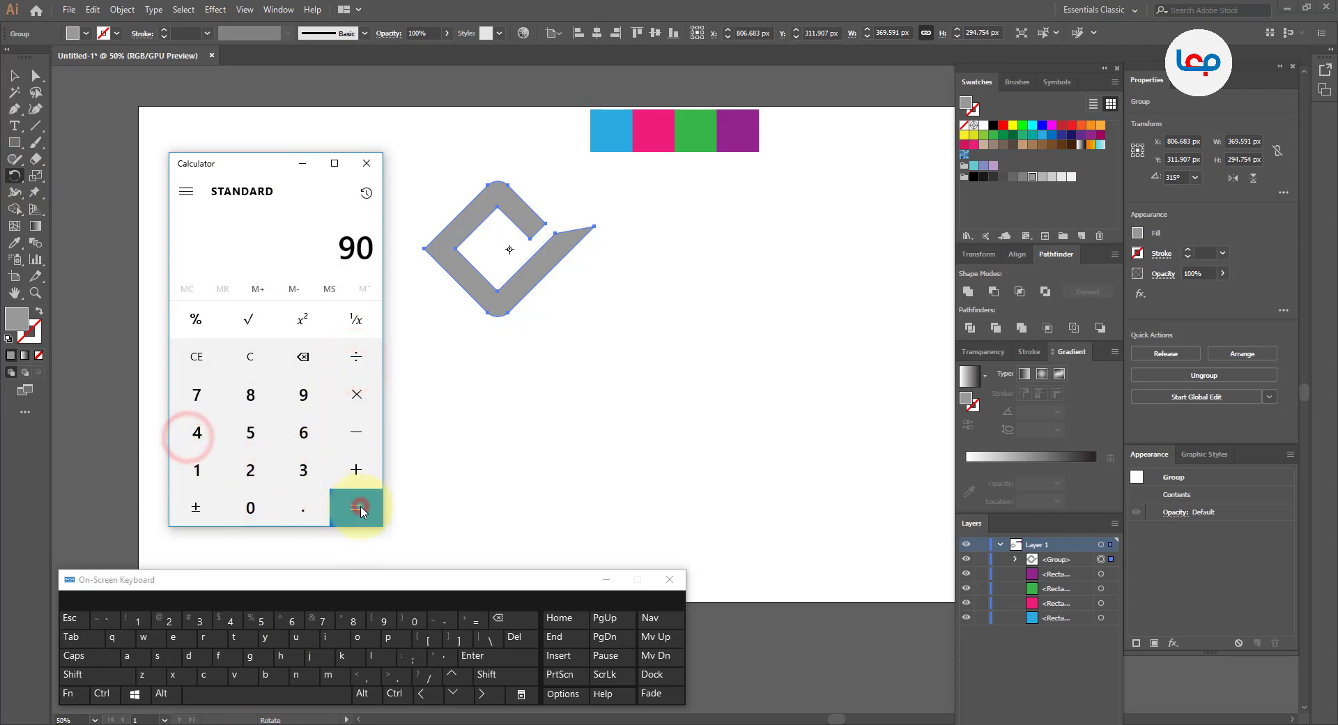
left_click(366, 163)
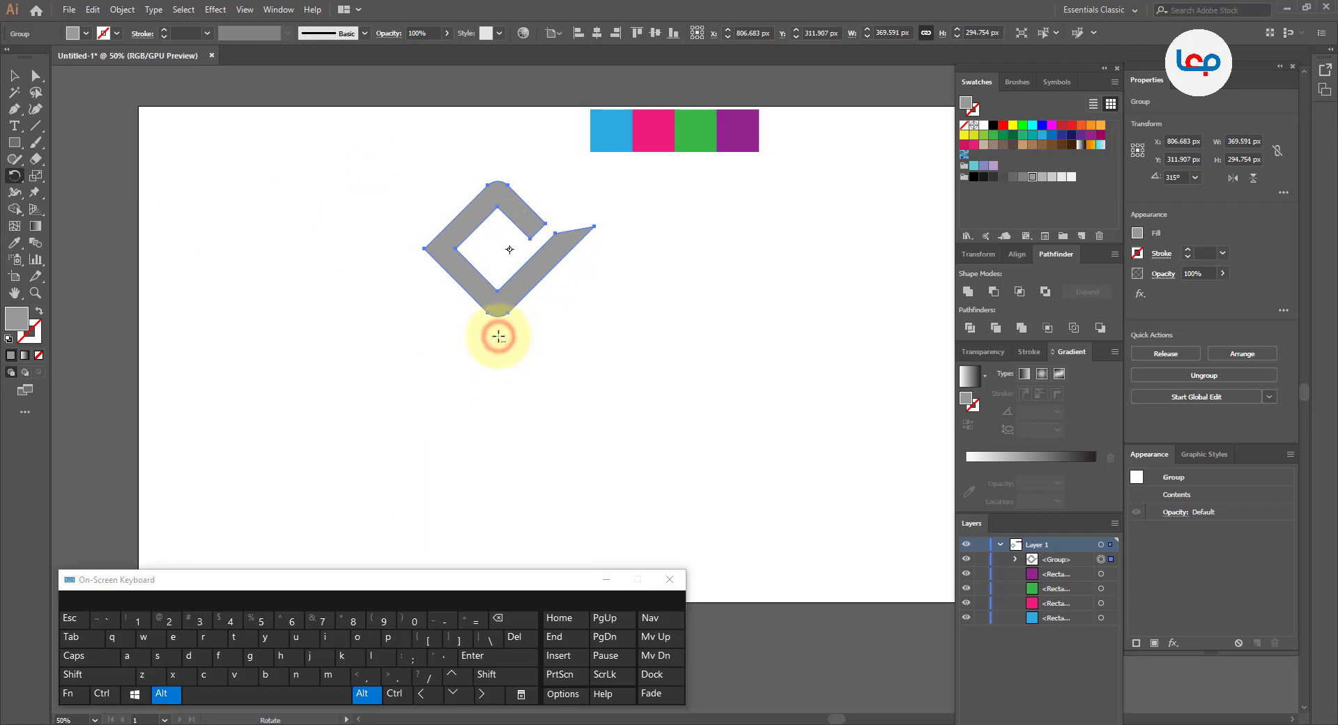
Step: Make three copies of the shape, each rotated a further 90° about a point just below its bottom corner
left_click(498, 337, "alt")
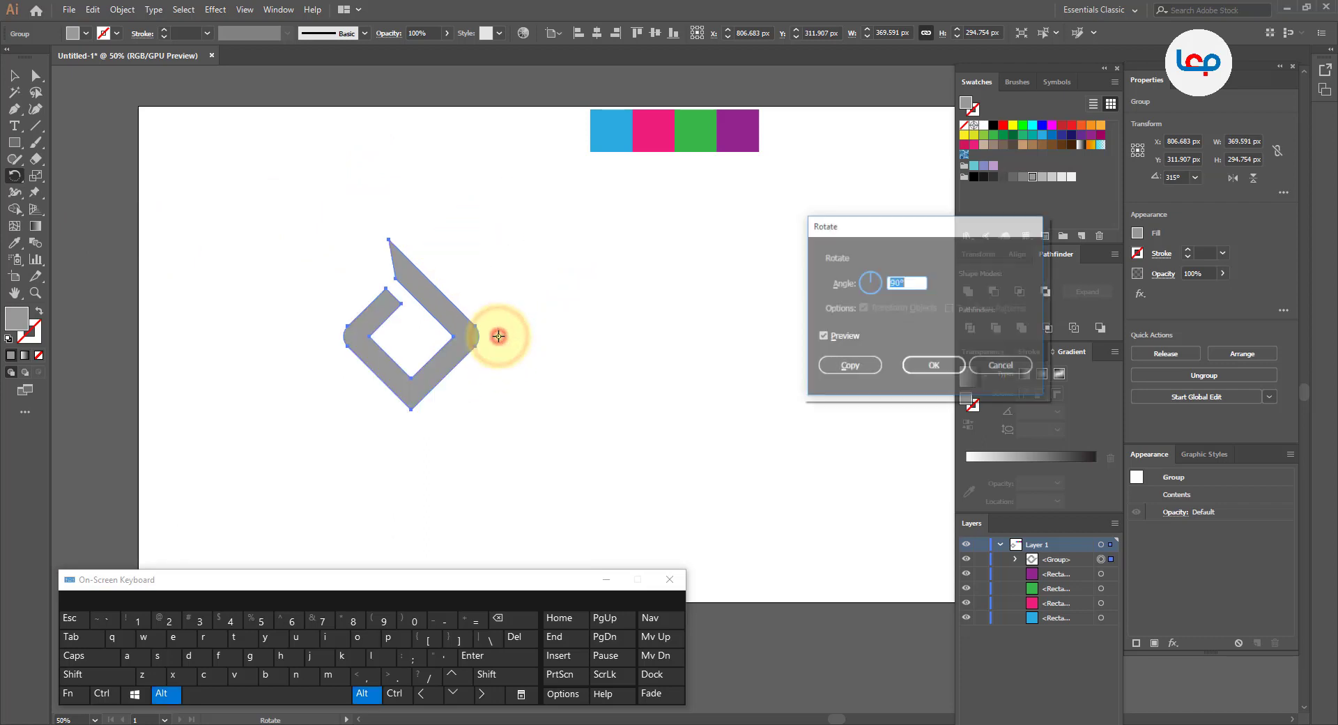
left_click(850, 366)
key("ctrl+d")
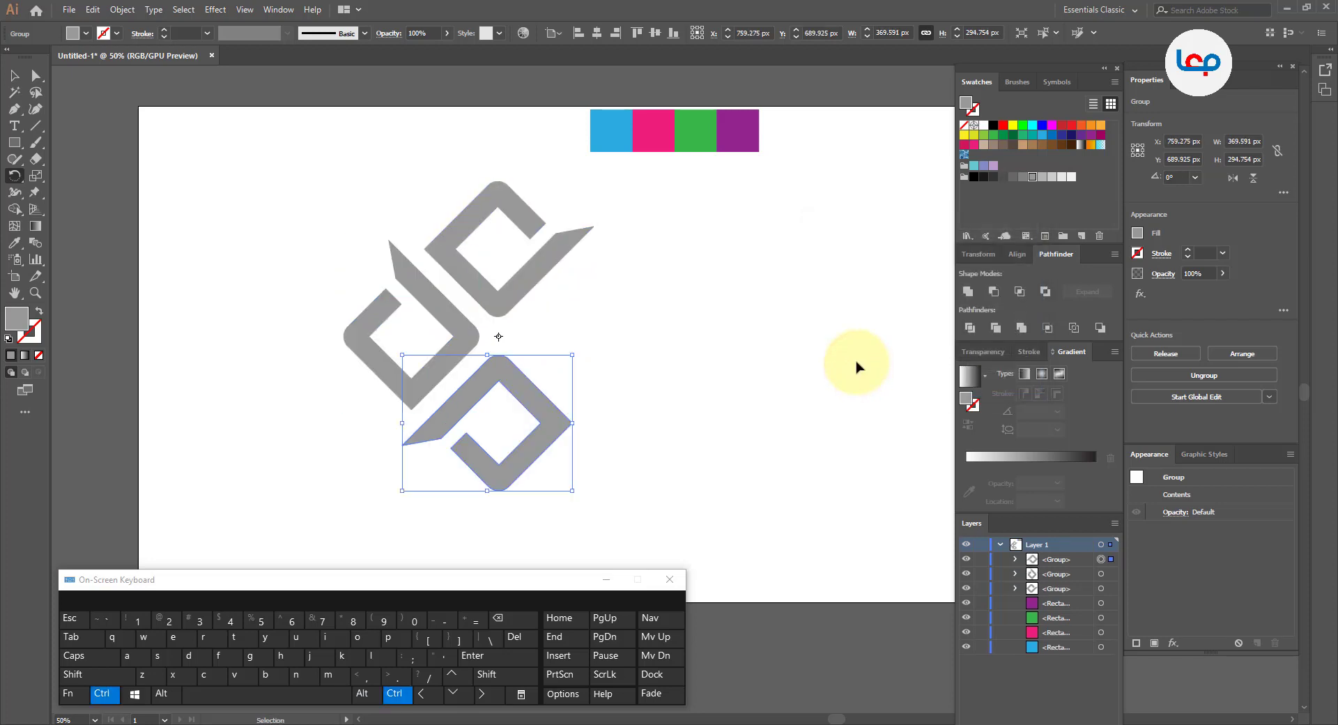
key("ctrl+d")
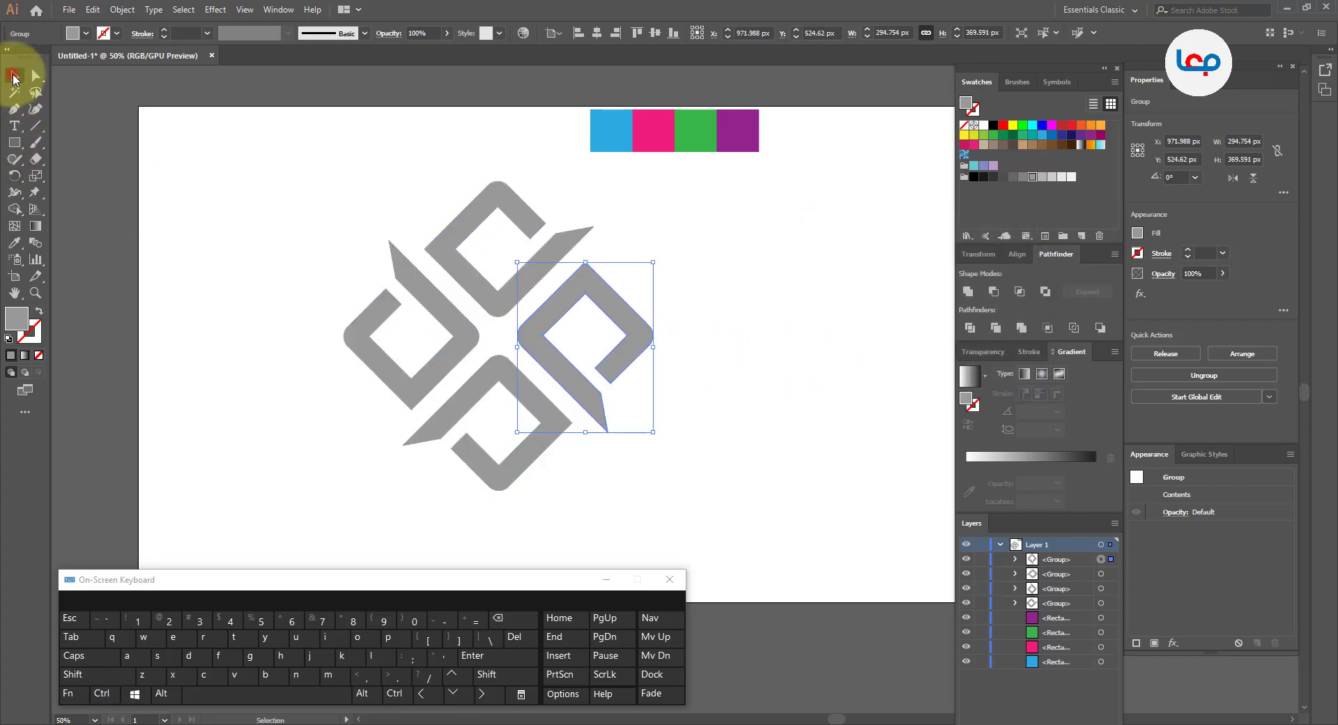
left_click(299, 235)
scroll(501, 345, "down", 2)
scroll(555, 328, "up", 1)
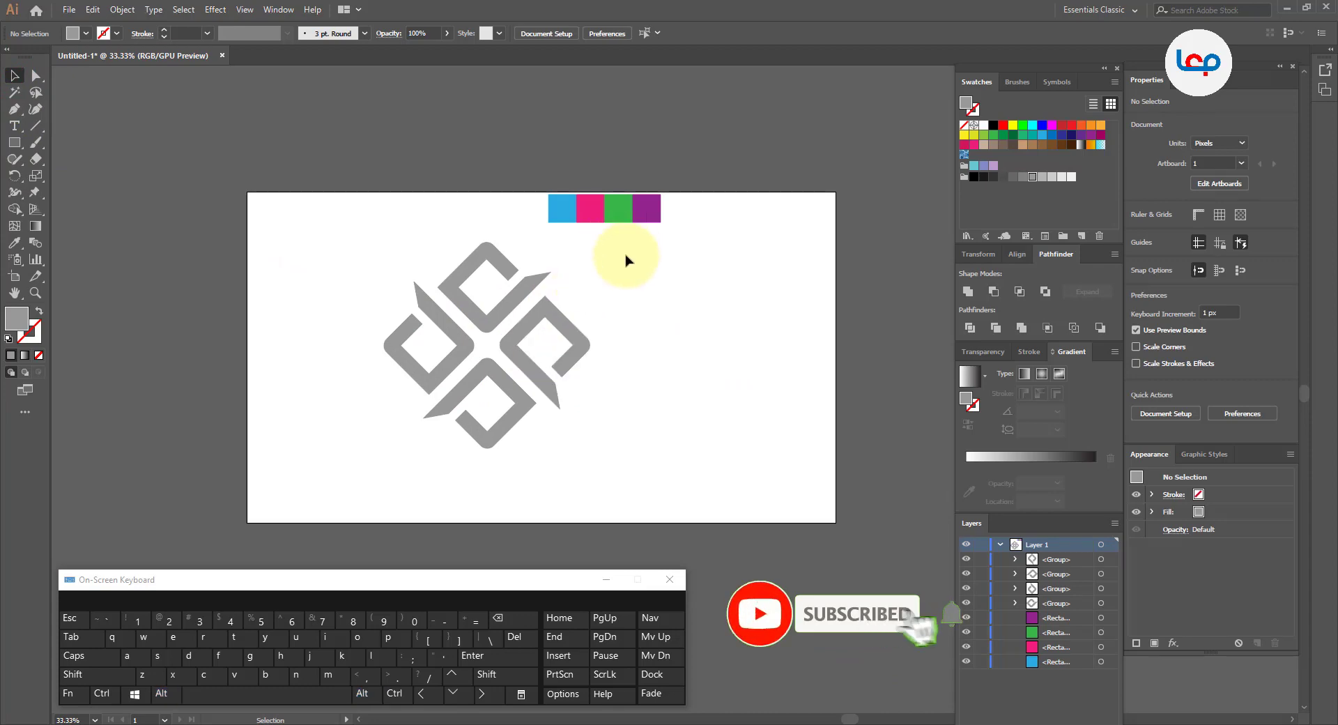
Step: Move all four shapes together to the right on the artboard, below the colour swatches
left_click_drag(400, 290, 676, 359)
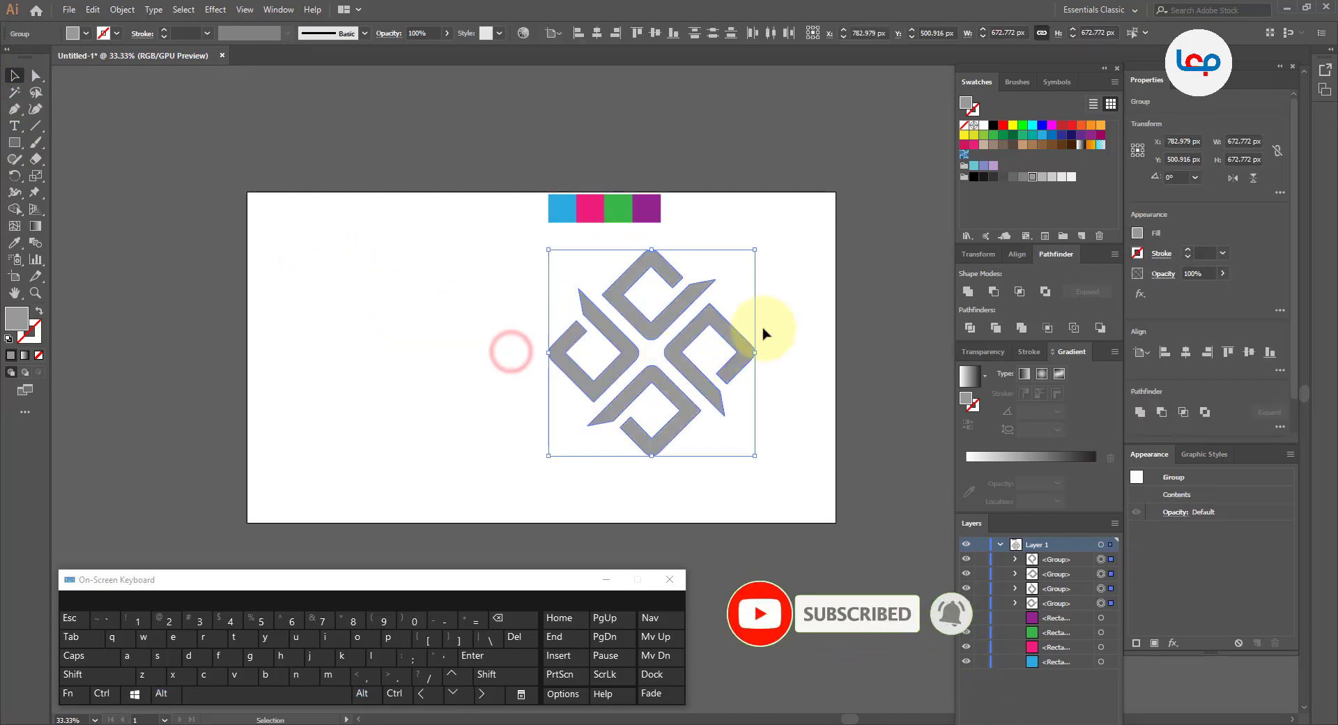
scroll(765, 334, "up", 2)
left_click(751, 288)
Step: Fill the top shape with the blue sampled from the swatch squares
left_click(465, 287)
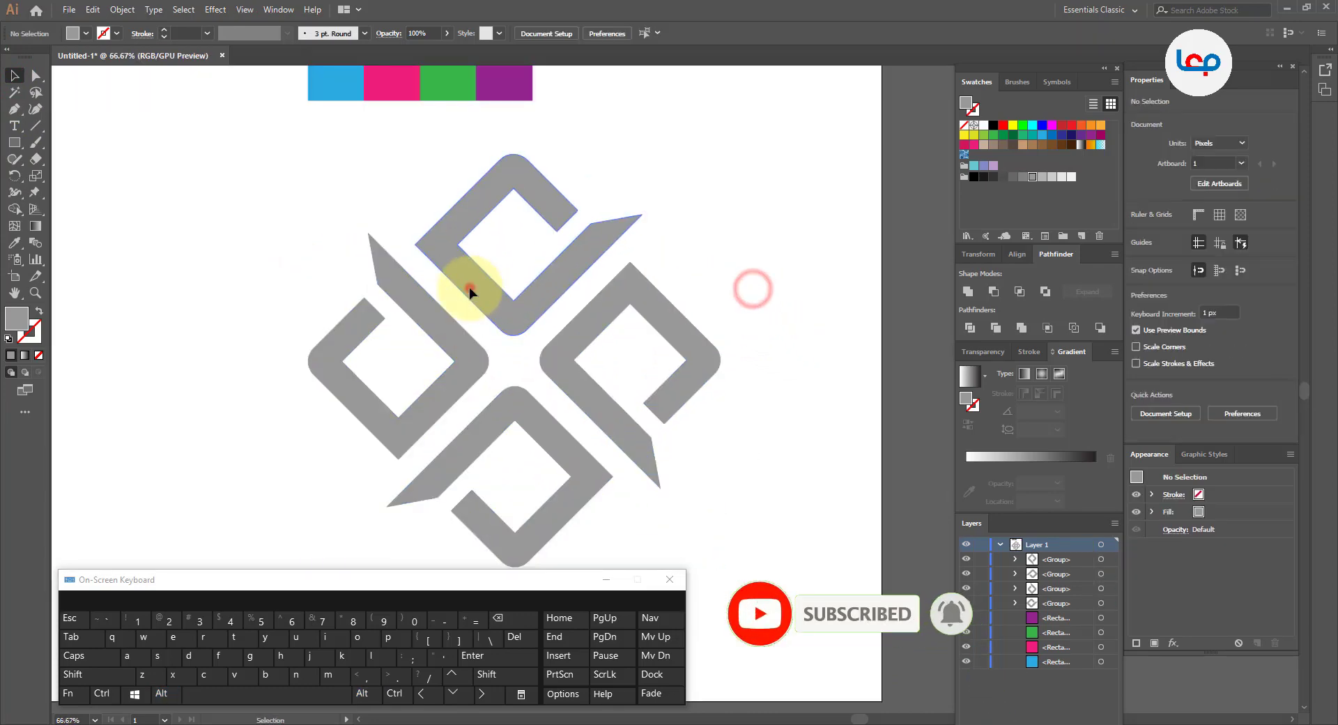
left_click(14, 242)
left_click(345, 83)
left_click(14, 74)
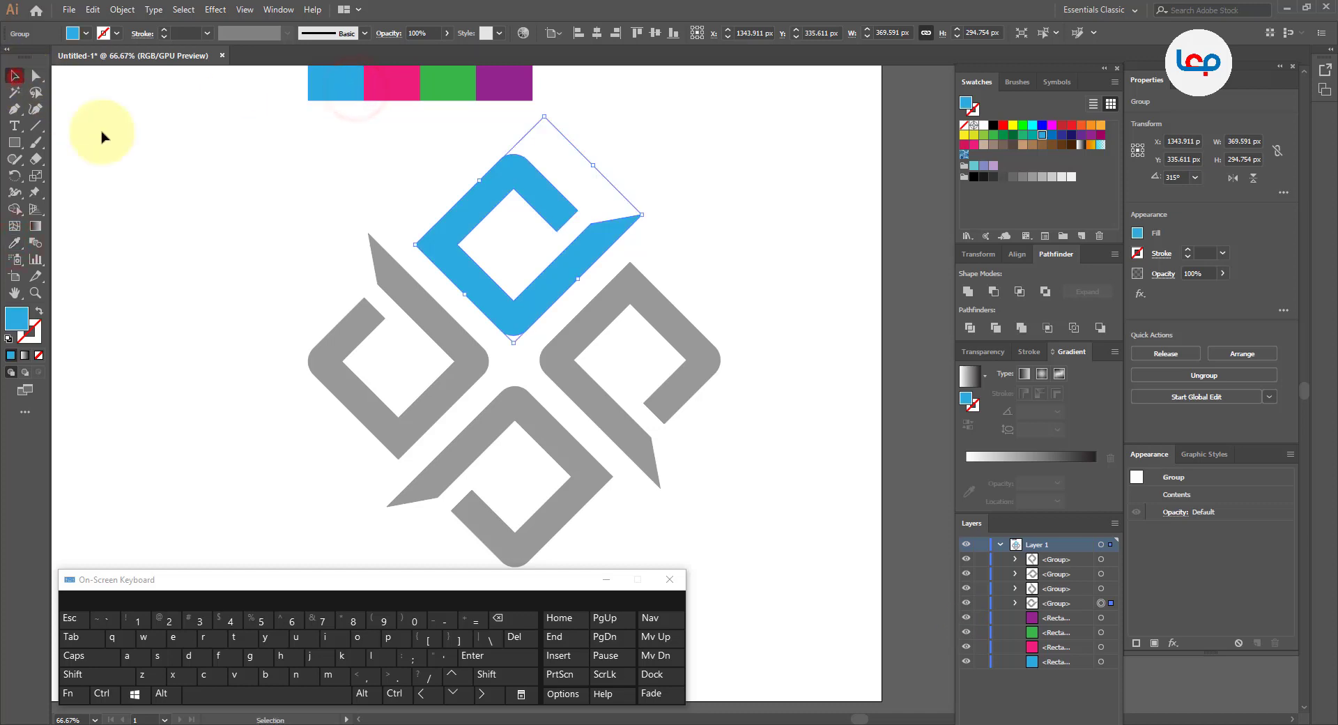
left_click(142, 159)
Step: Fill the right-hand shape with the pink sampled from the swatch squares
left_click(576, 336)
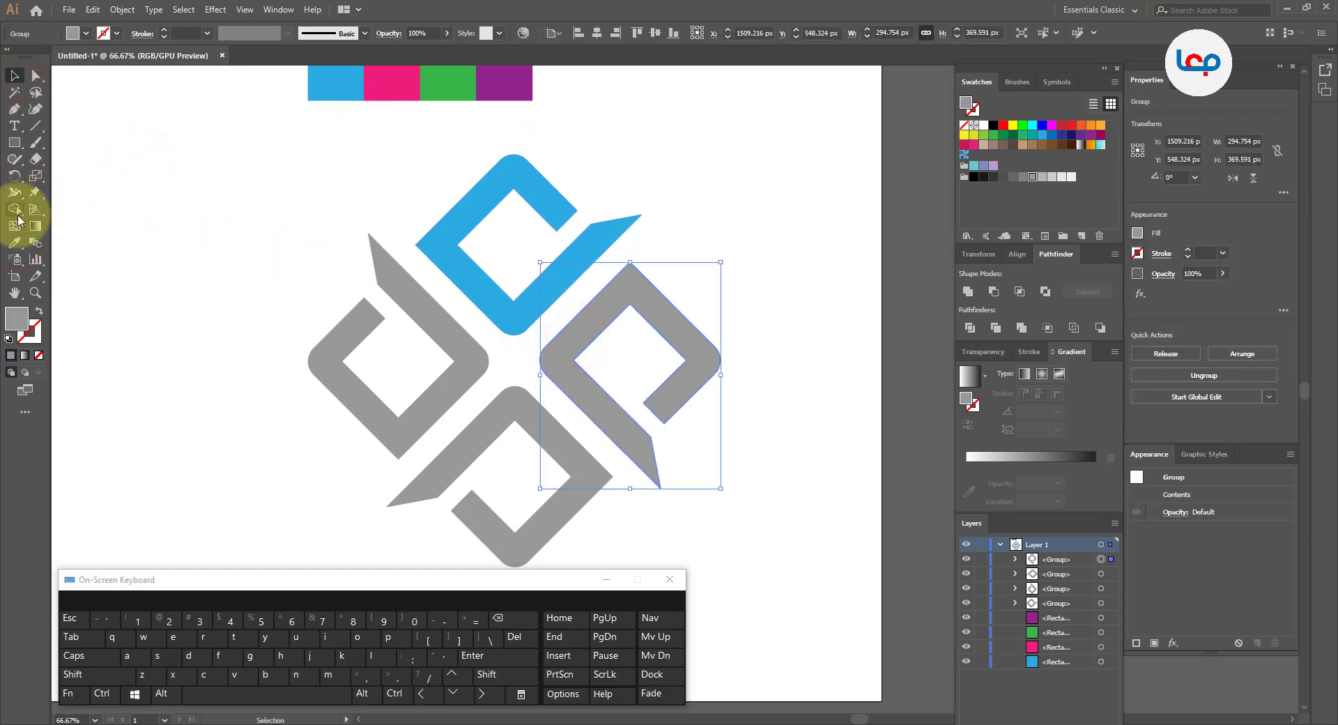
left_click(14, 243)
left_click(392, 83)
left_click(14, 74)
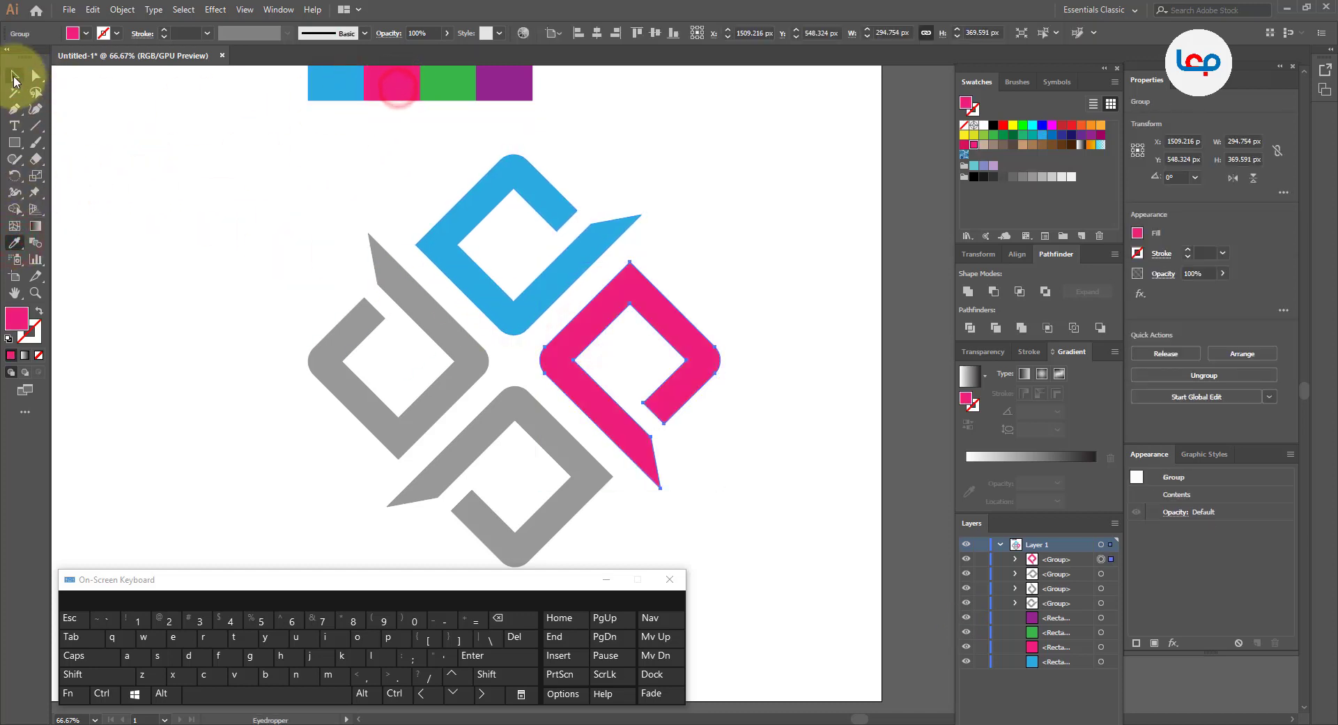
left_click(105, 161)
Step: Fill the bottom shape with the green sampled from the swatch squares
left_click(470, 435)
left_click(14, 242)
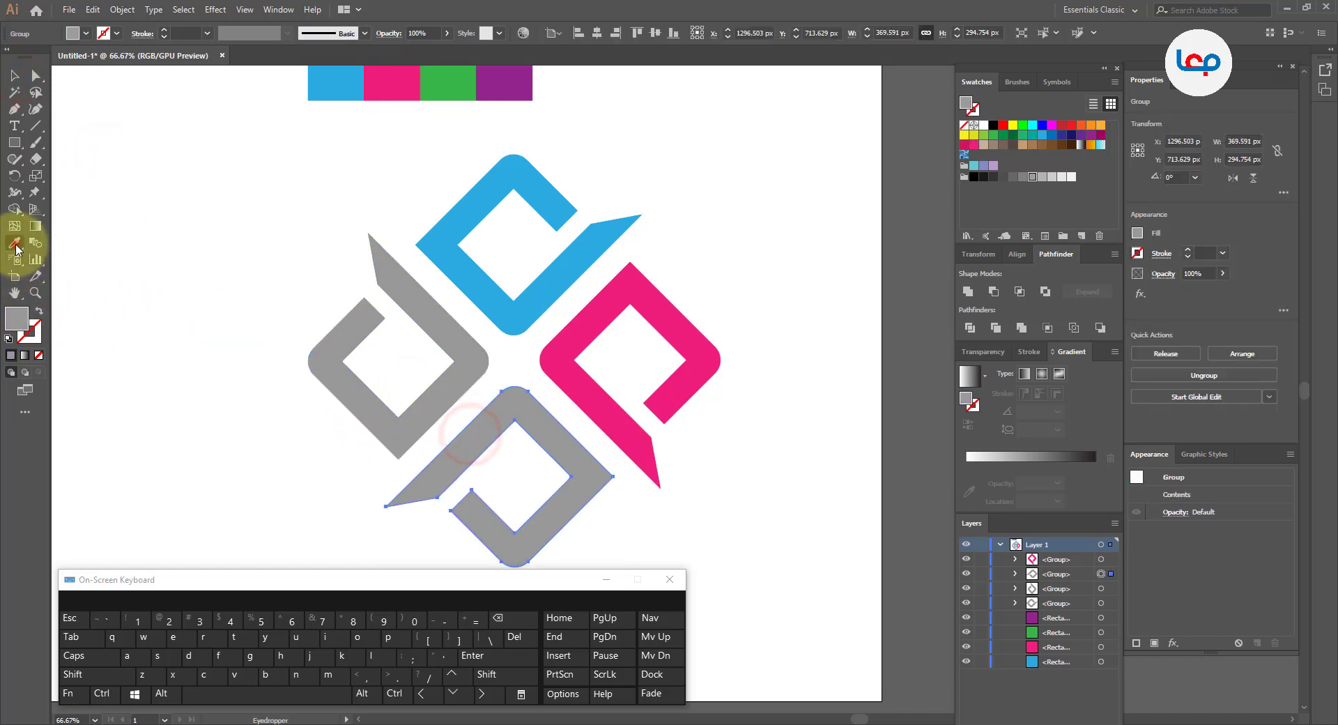
left_click(439, 83)
left_click(14, 75)
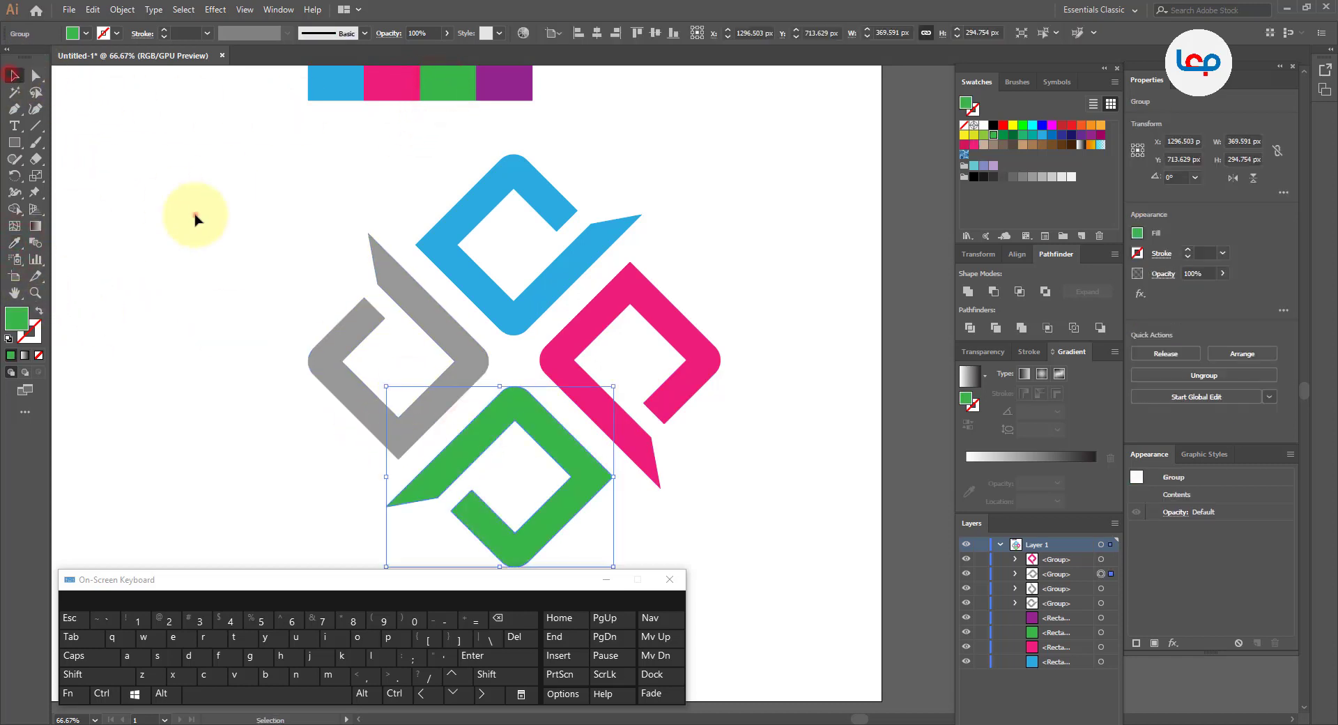
Step: Fill the left-hand shape with the purple sampled from the swatch squares
left_click(359, 406)
left_click(13, 245)
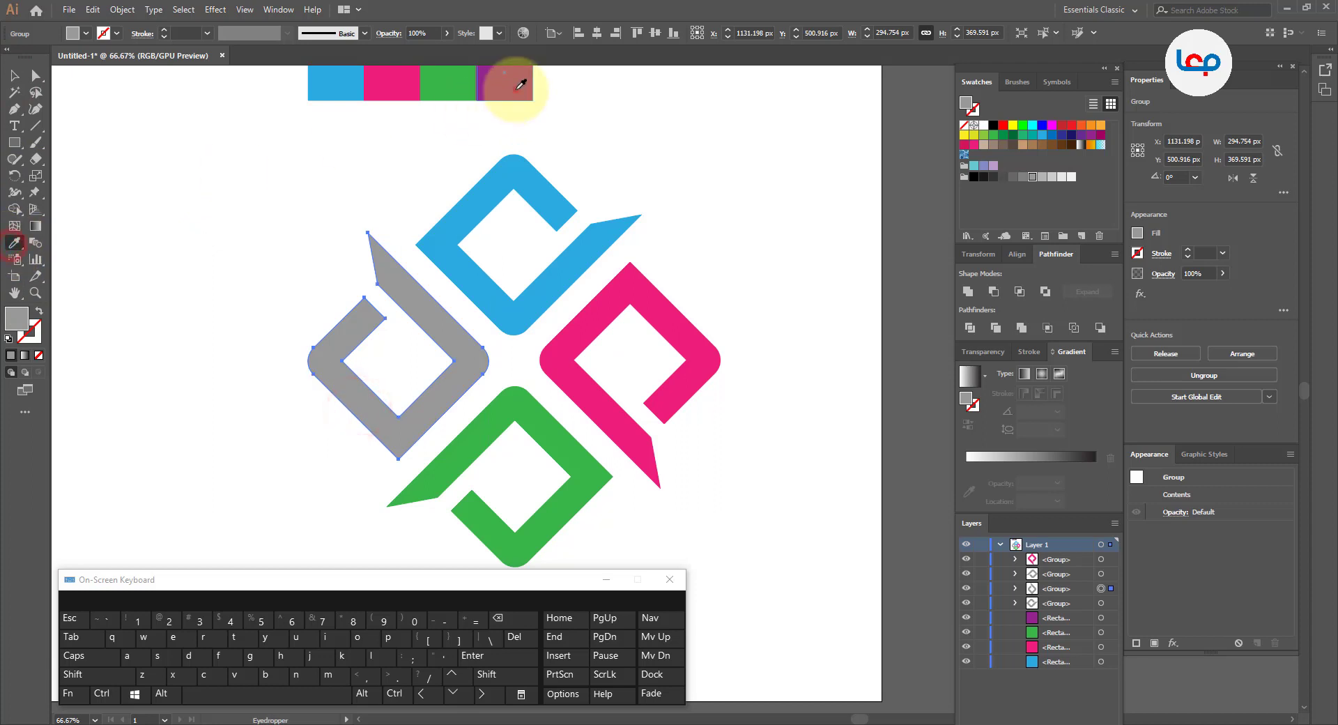
left_click(504, 82)
left_click(14, 74)
left_click(263, 168)
scroll(418, 205, "down", 3)
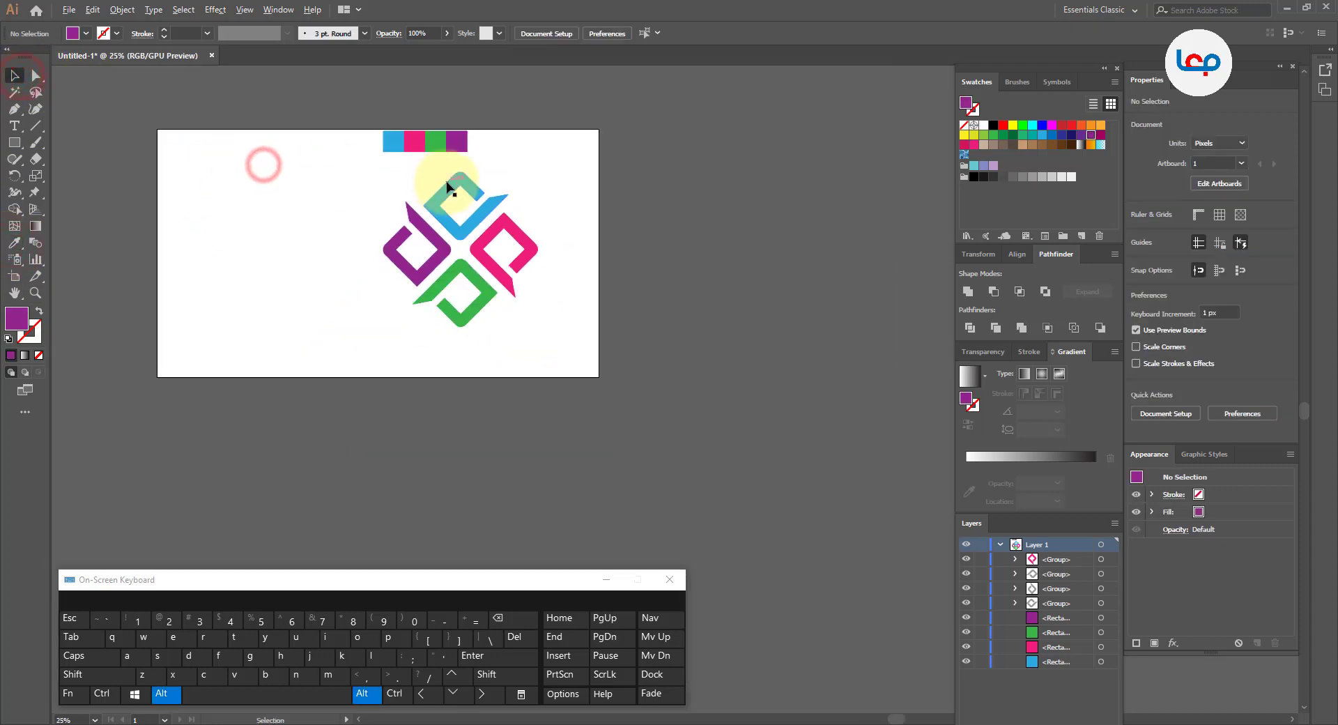
Step: Delete the four coloured swatch squares from the artboard
scroll(453, 174, "up", 1)
left_click_drag(544, 114, 486, 315)
key("Delete")
Step: Select all four coloured shapes and move the logo further right on the artboard
left_click_drag(356, 204, 486, 316)
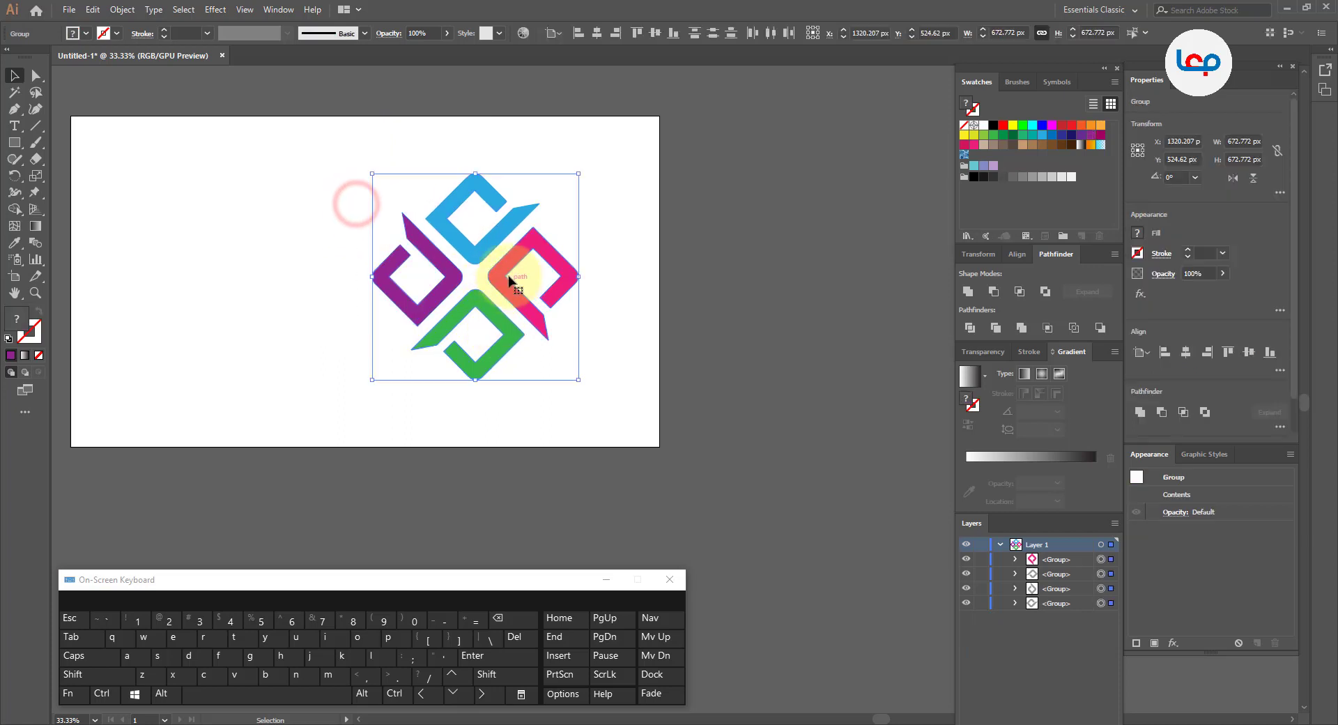
left_click_drag(525, 273, 570, 274)
scroll(530, 239, "up", 2, "alt")
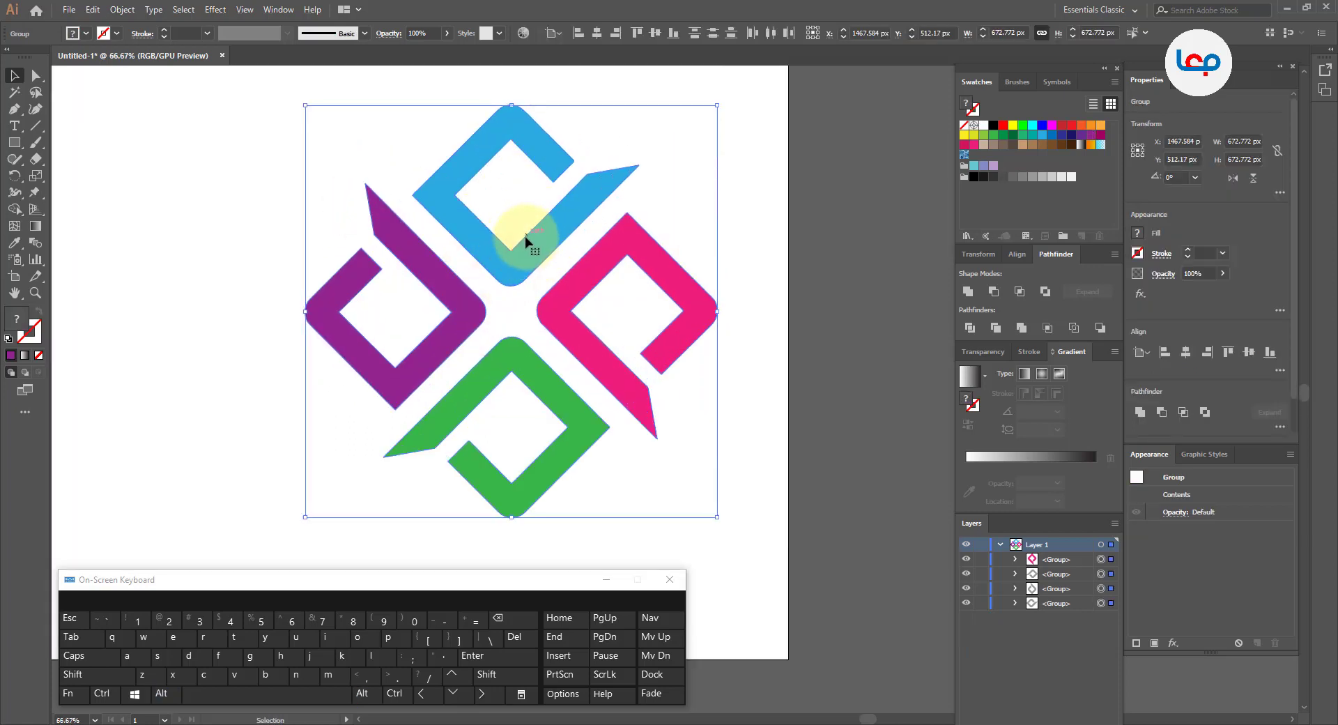
scroll(528, 241, "down", 2, "alt")
Step: Undo the logo moves, swatch deletion, colouring and rotated copies, back to the single grey shape
key("ctrl+z")
key("ctrl+z")
key("ctrl+z")
key("ctrl+z")
key("ctrl+z")
key("ctrl+z")
key("ctrl+z")
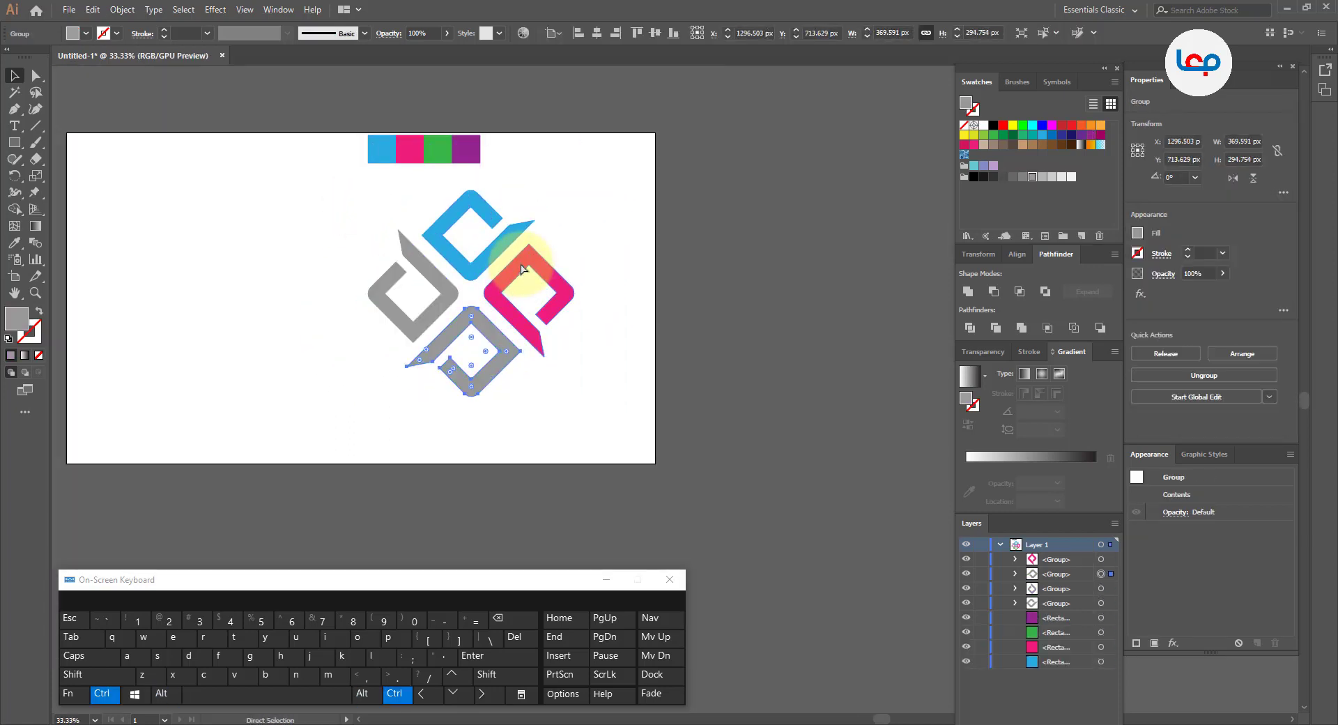
scroll(244, 202, "up", 2, "alt")
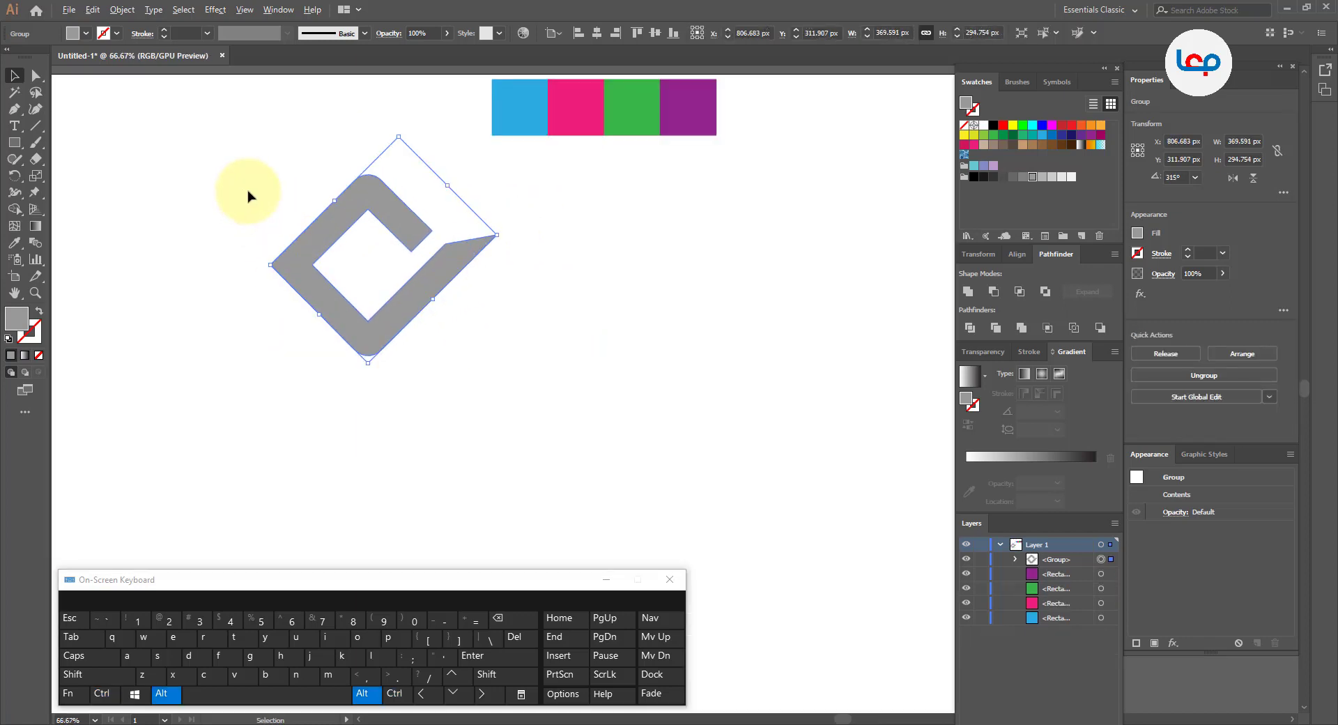
Step: Try a 90° rotated copy about a point right at the shape's bottom corner, then undo it
left_click(15, 175)
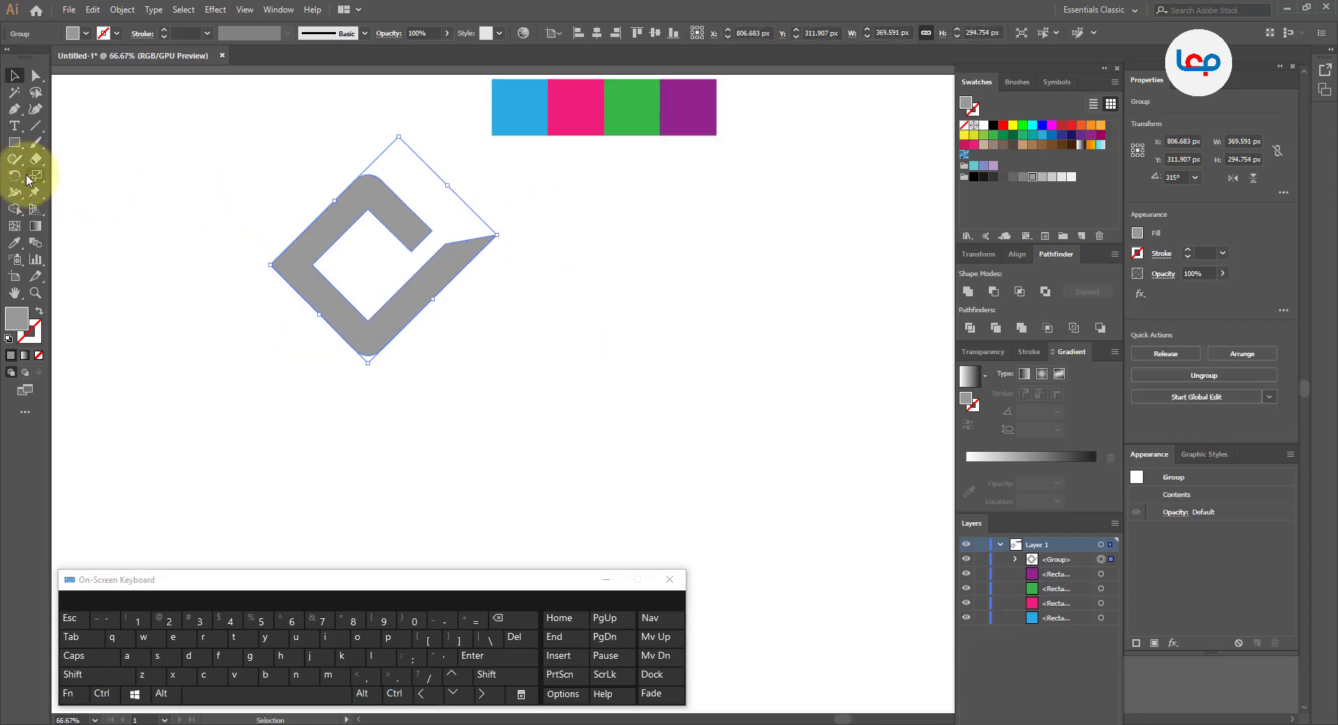
left_click(367, 366, "alt")
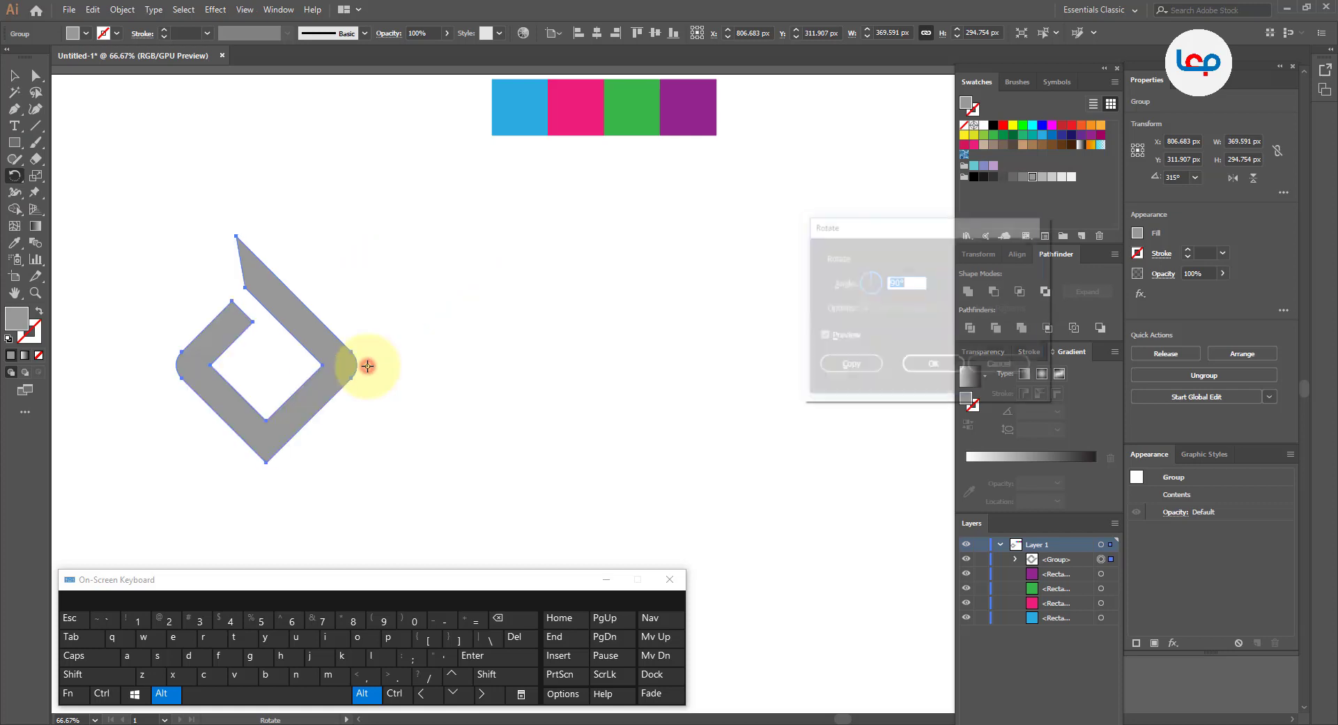
left_click(844, 361)
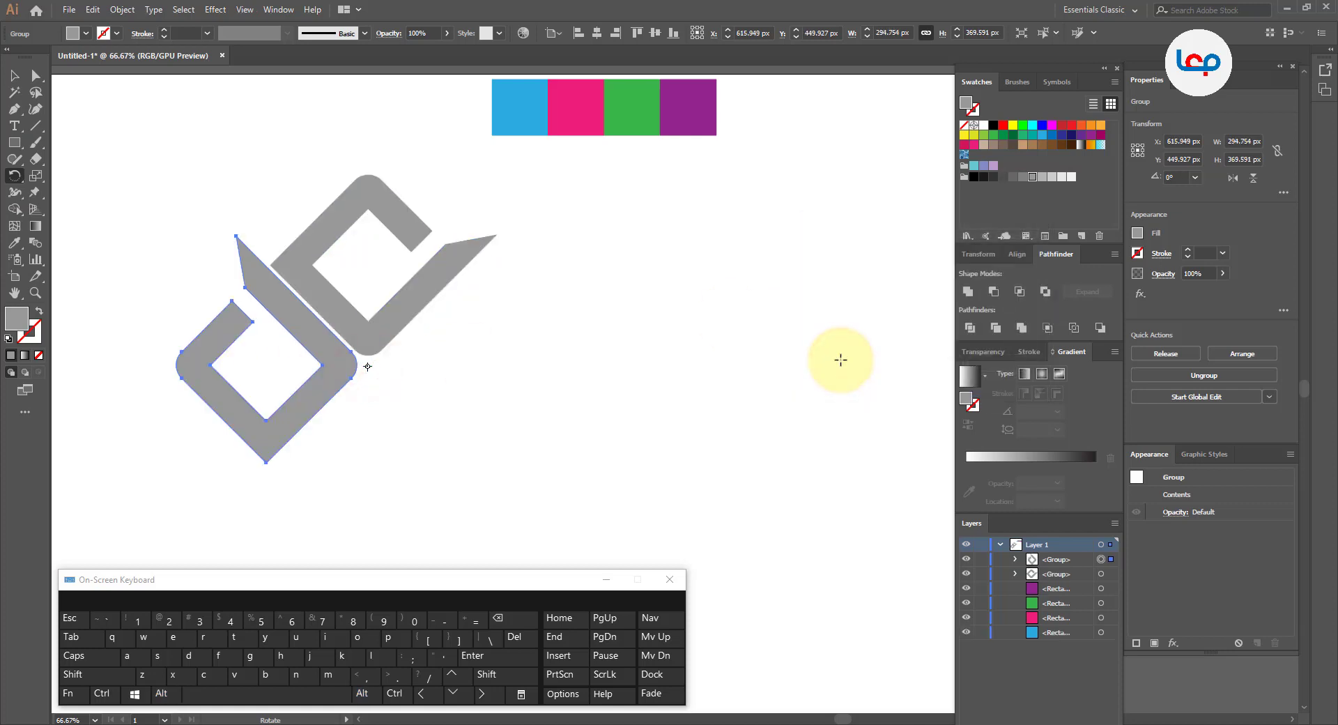
key("ctrl+z")
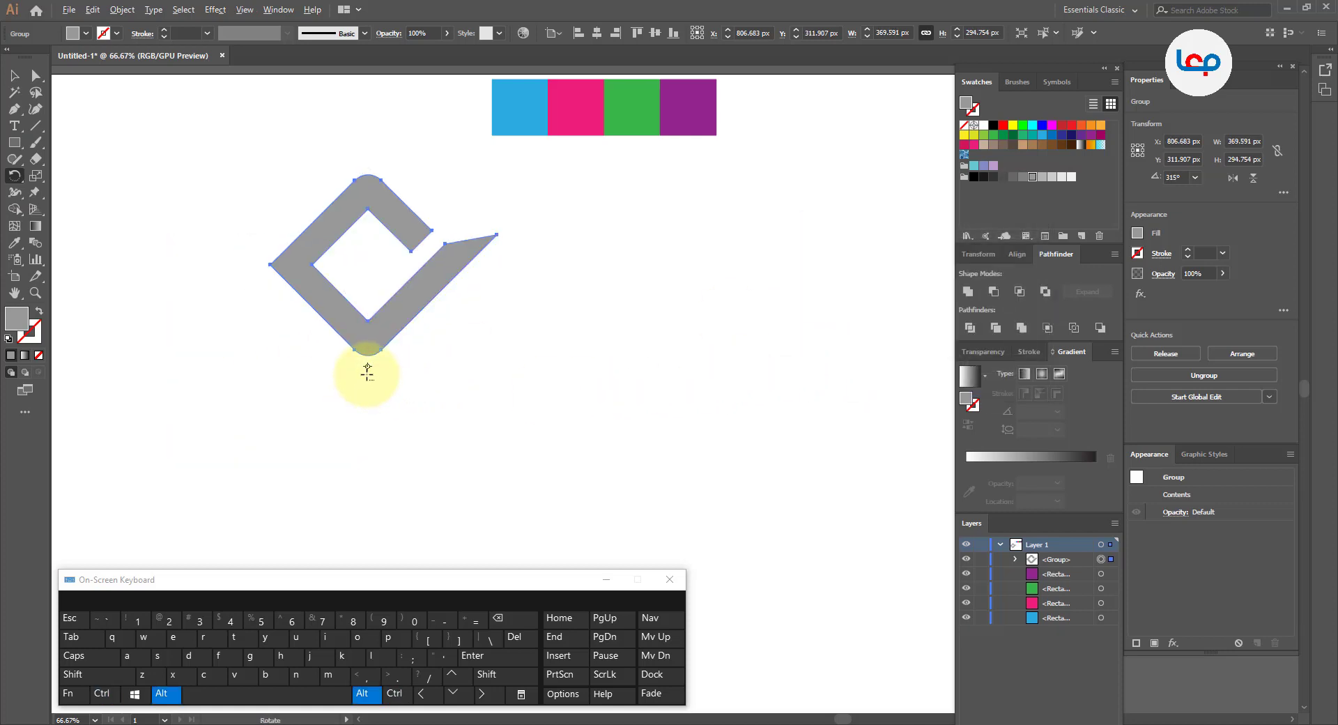
Step: Rotate a copy of the grey shape 90° about a point slightly below its bottom corner, and repeat it to get four shapes
left_click(367, 372, "alt")
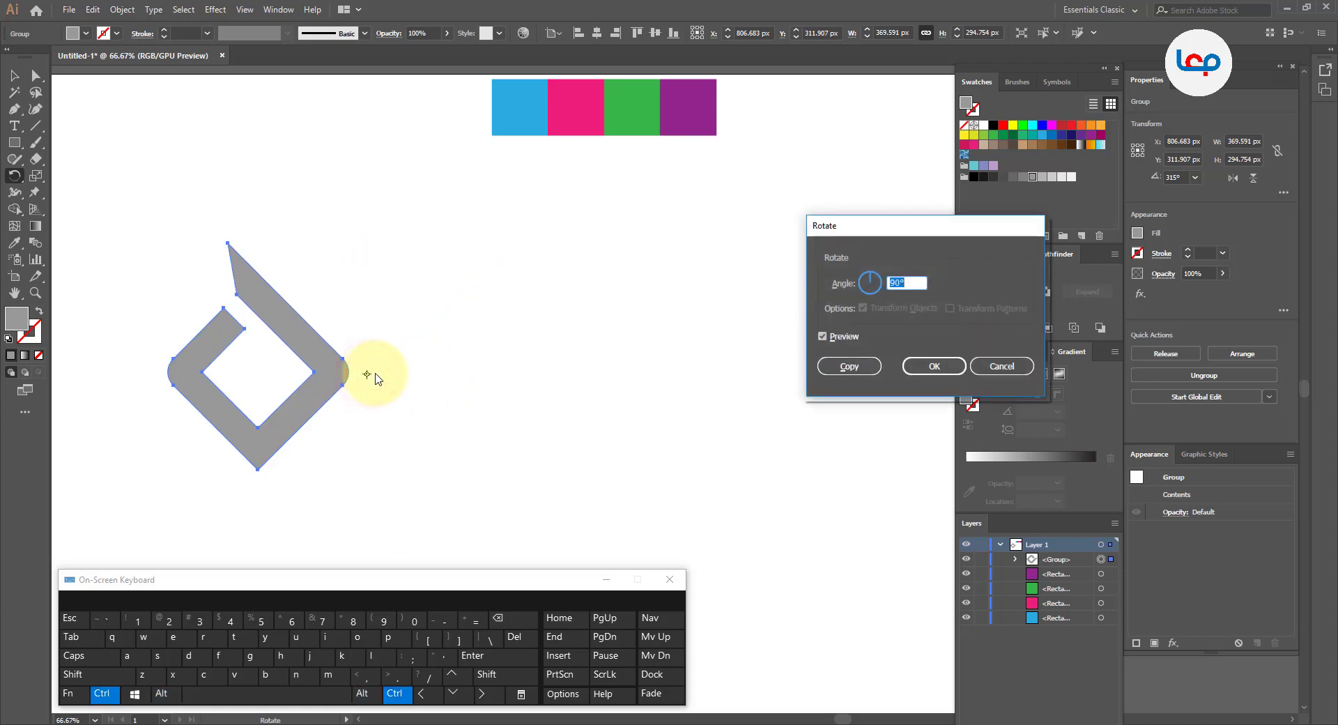
left_click(848, 366)
key("ctrl+d")
key("ctrl+d")
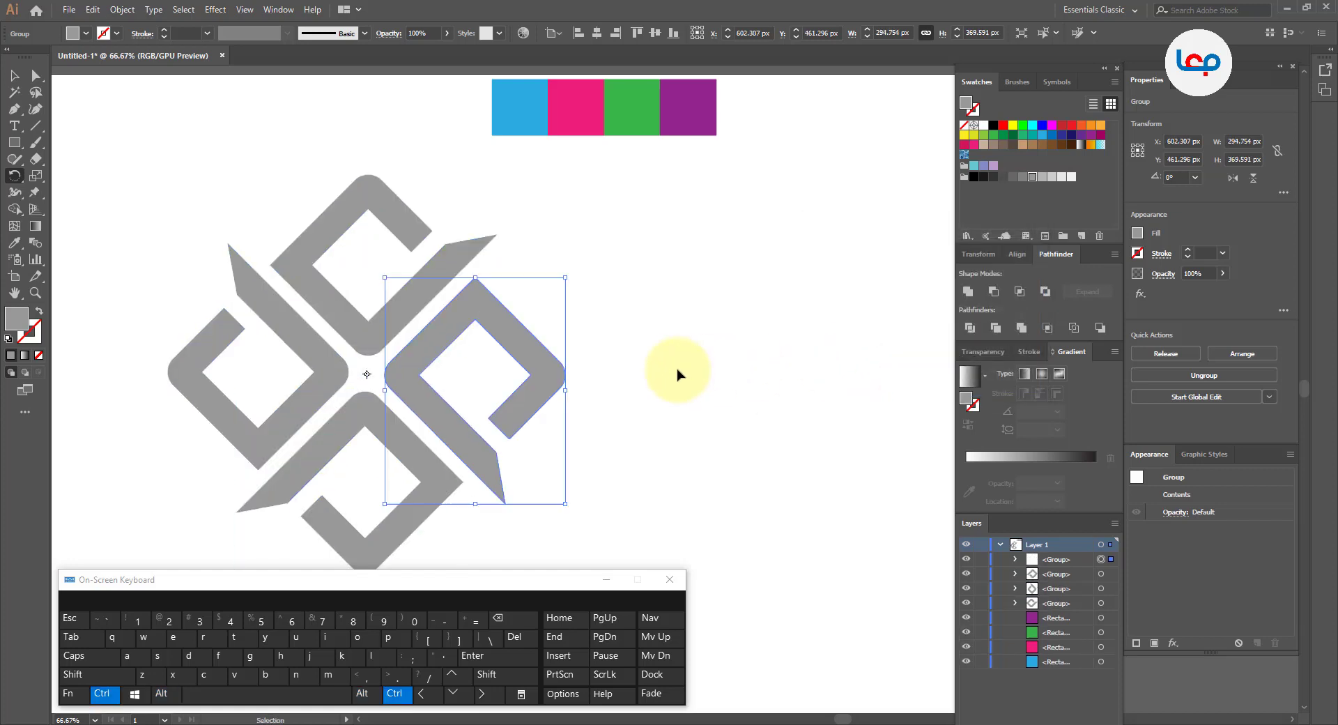
Step: Select all four grey shapes and move them together to the right on the artboard
left_click(14, 75)
scroll(262, 253, "down", 2)
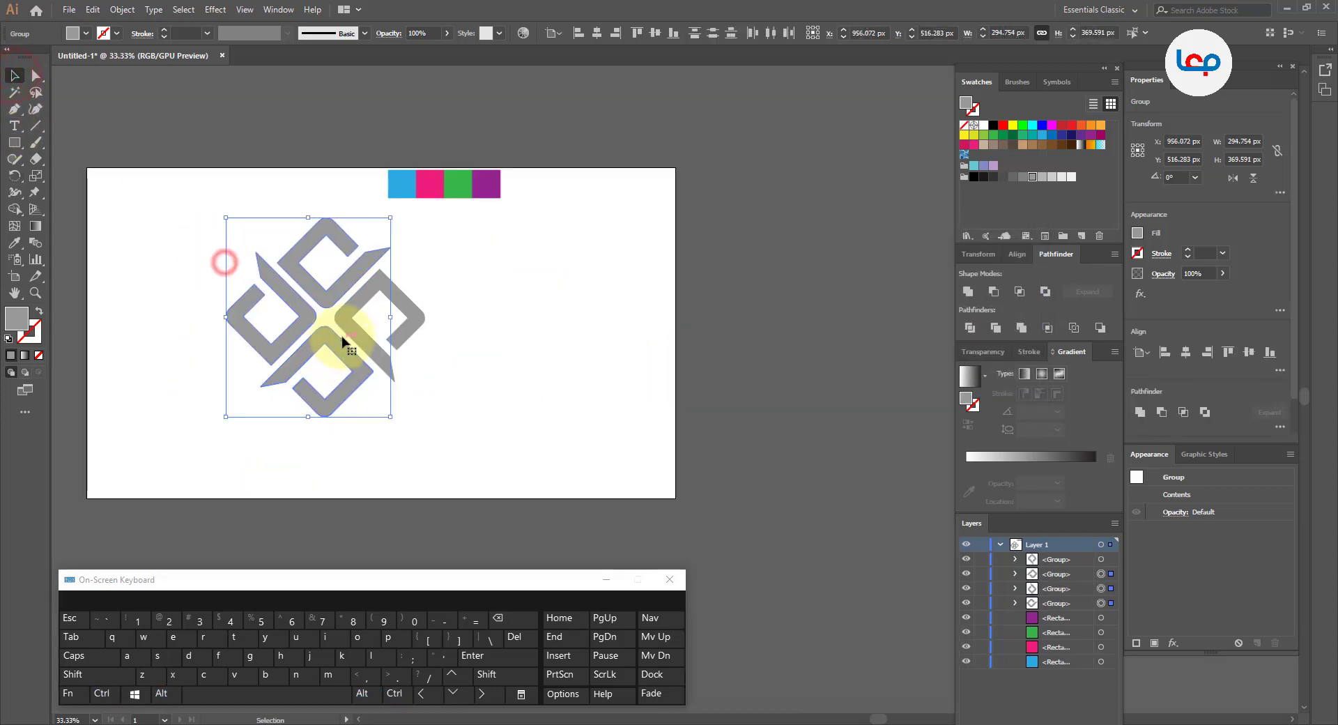
left_click_drag(343, 337, 521, 336)
key("ctrl+z")
left_click_drag(144, 252, 561, 330)
scroll(519, 239, "up", 1)
left_click(596, 186)
Step: Colour the upper grey shape blue by sampling the blue swatch square
left_click(537, 269)
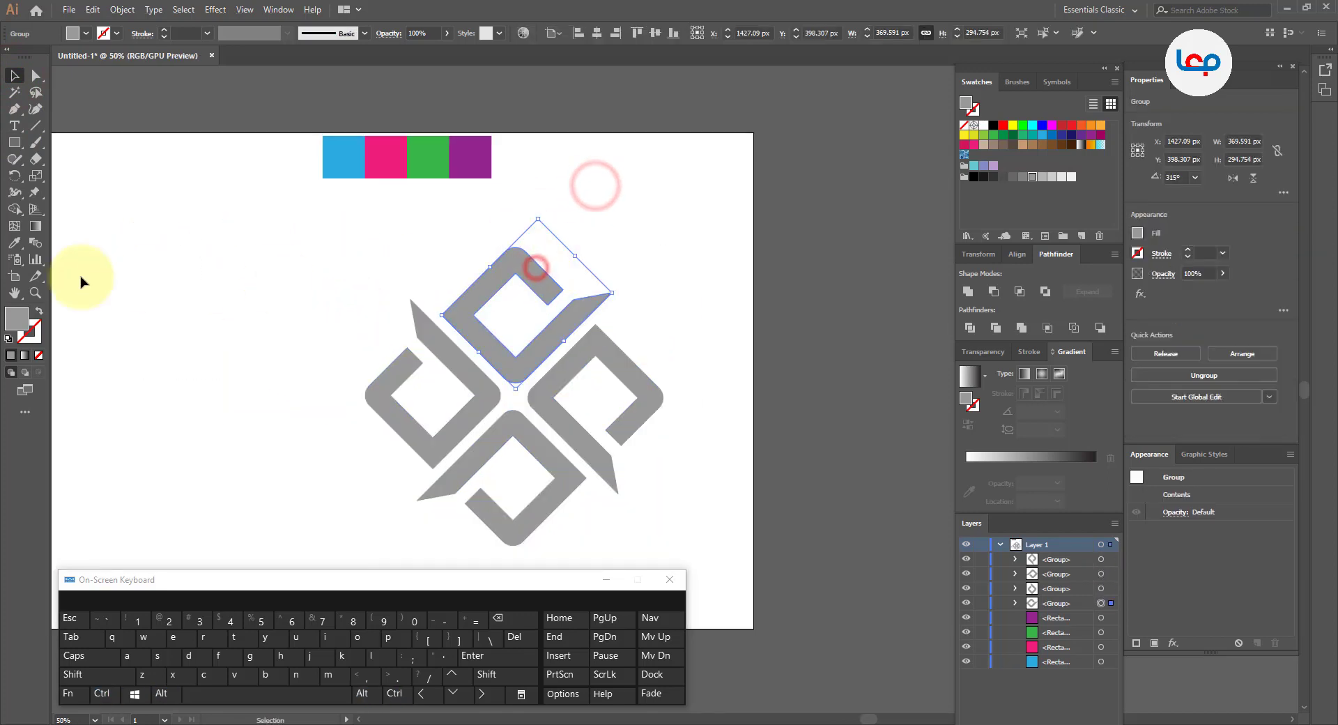
left_click(14, 243)
left_click(344, 148)
left_click(14, 75)
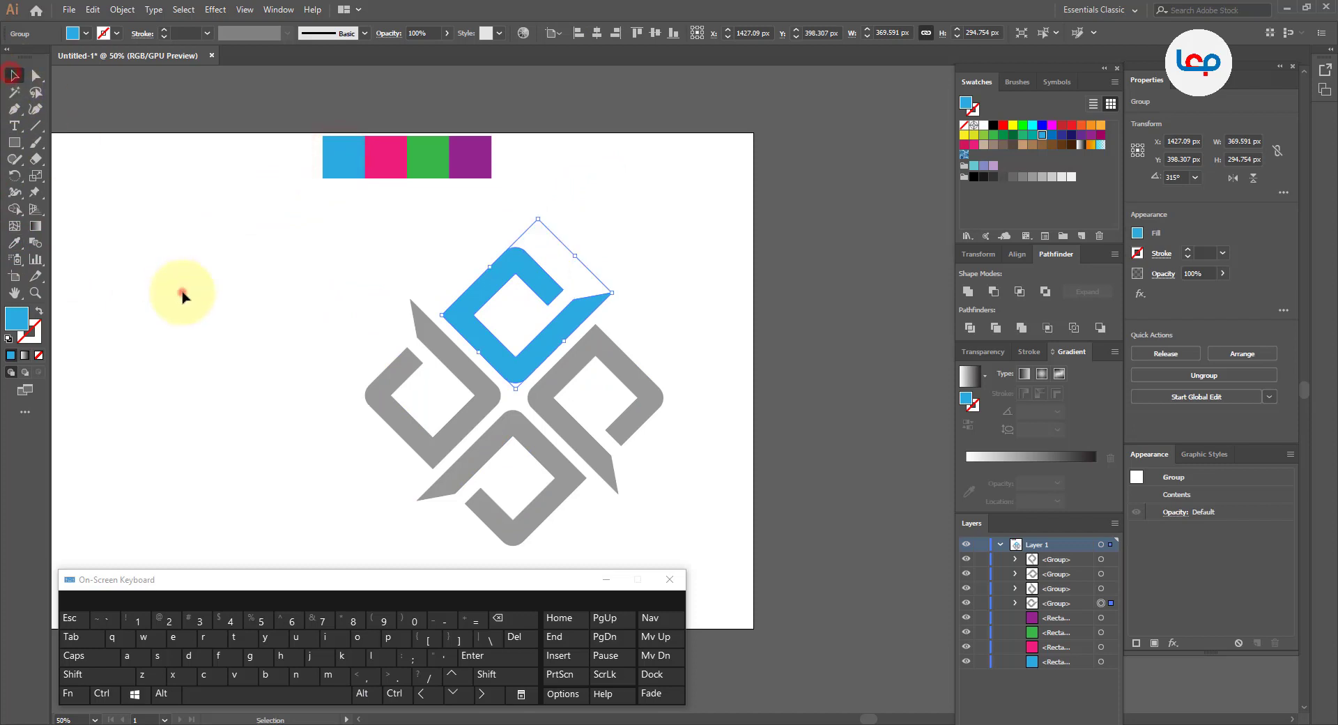
left_click(181, 292)
Step: Colour the right-hand grey shape pink by sampling the pink swatch square
left_click(611, 358)
left_click(14, 242)
left_click(382, 174)
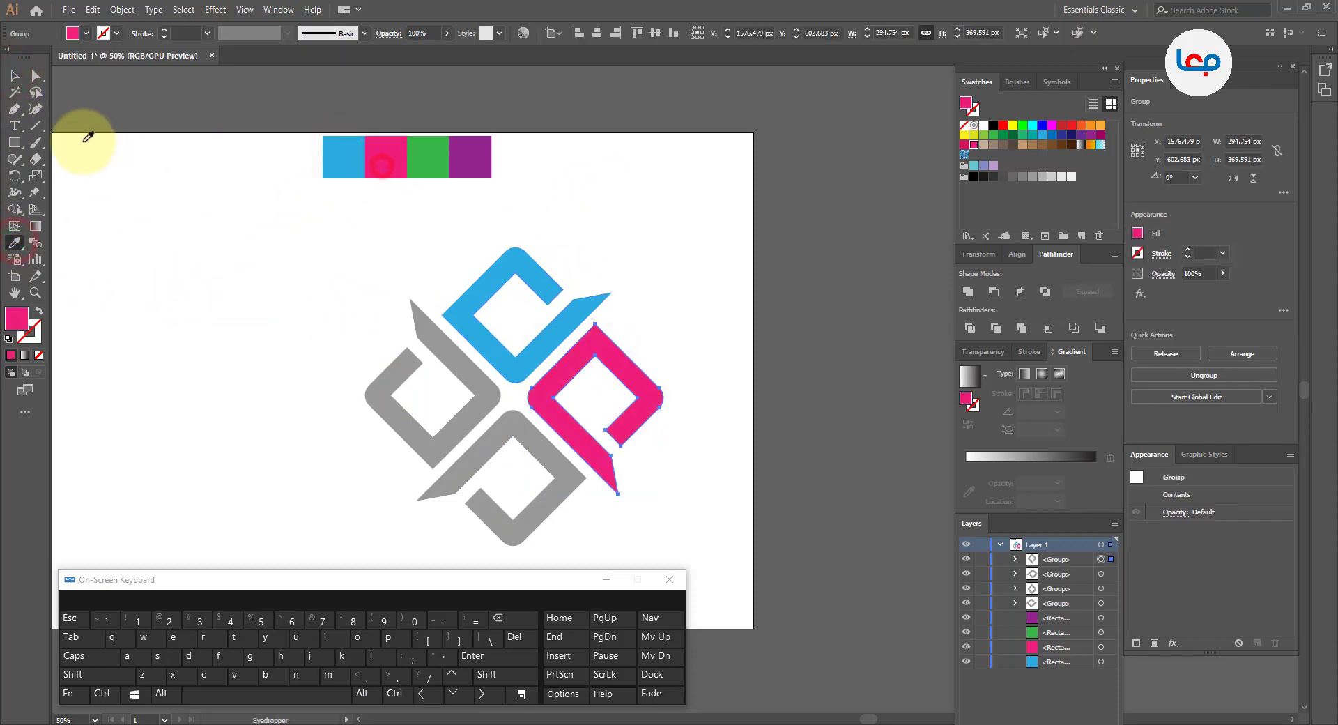
left_click(14, 75)
left_click(192, 226)
Step: Colour the lower grey shape green by sampling the green swatch square
left_click(514, 422)
left_click(14, 243)
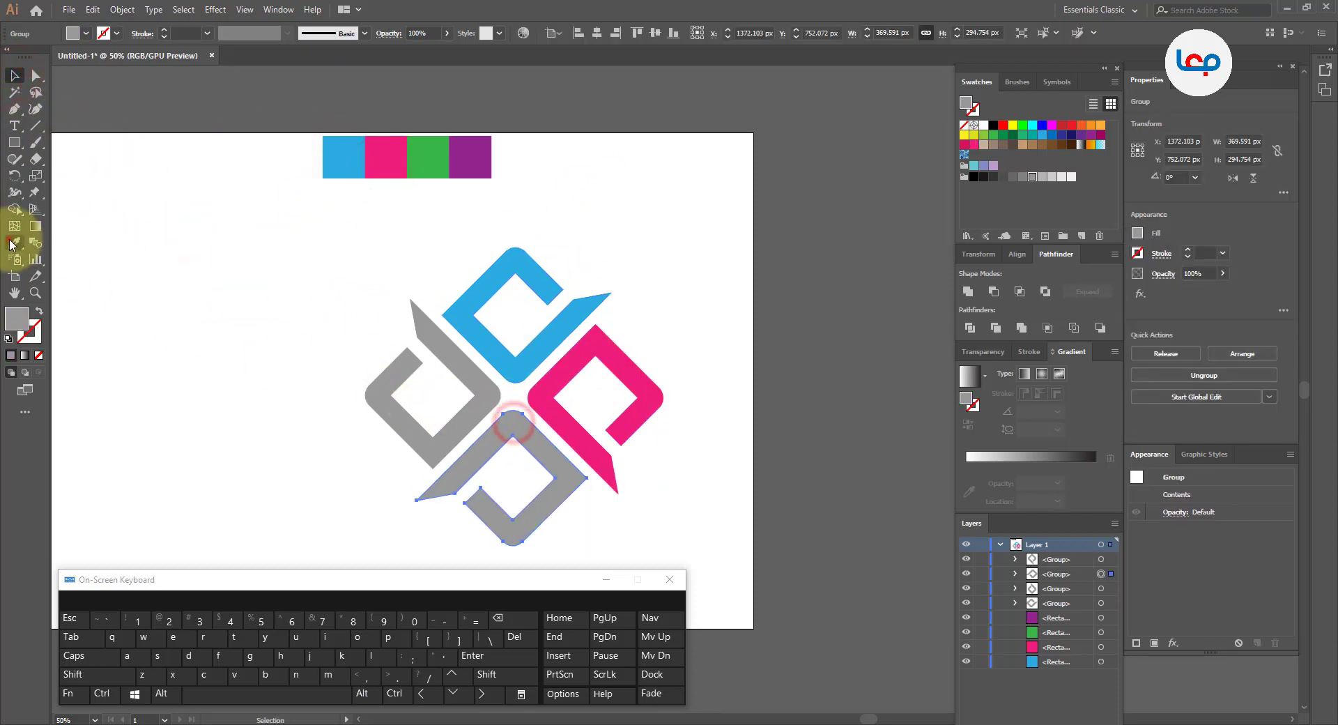
left_click(427, 162)
left_click(294, 272)
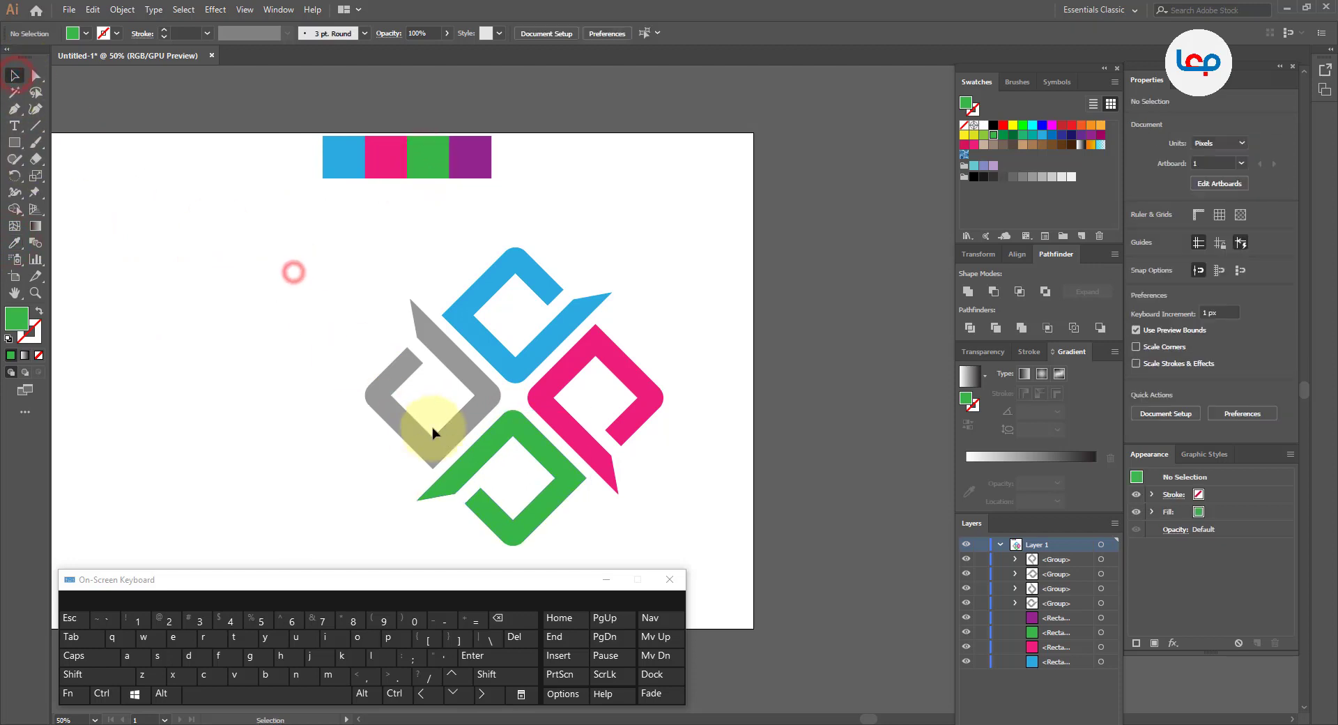
Step: Colour the remaining grey shape purple by sampling the purple swatch square
left_click(443, 440)
left_click(14, 243)
left_click(14, 75)
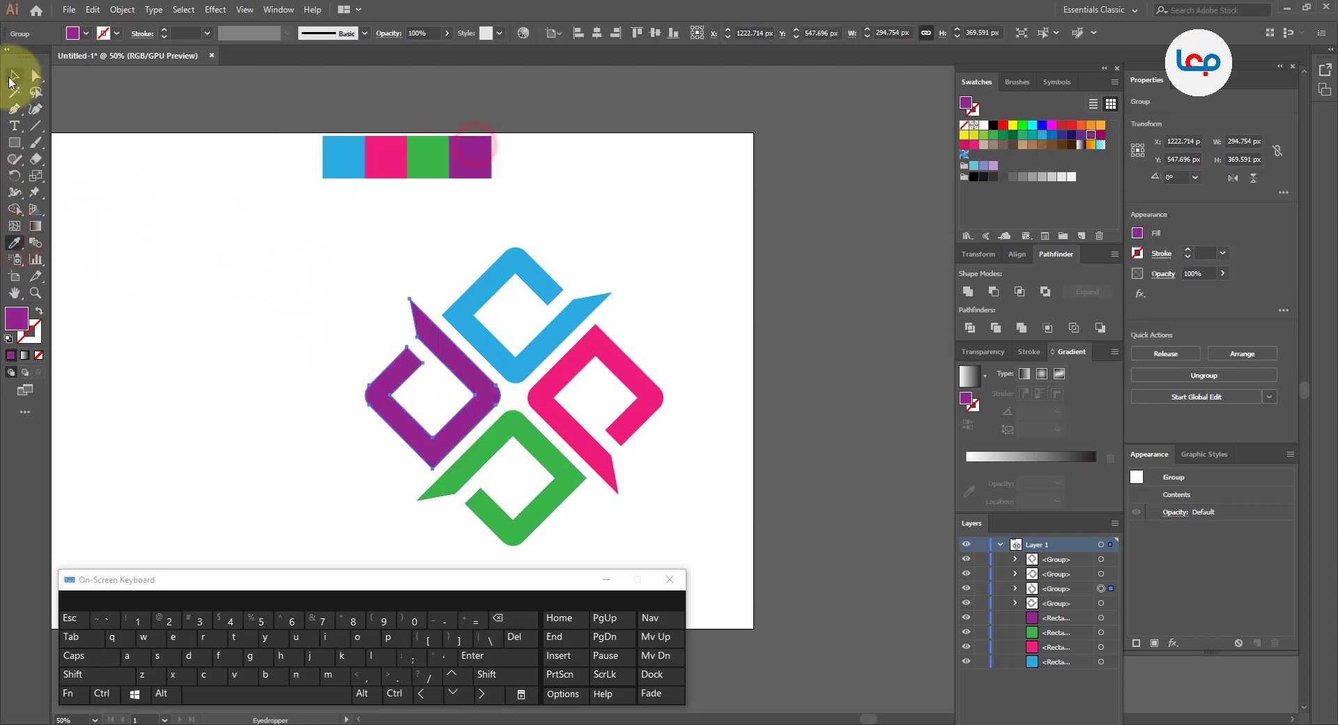
left_click(272, 355)
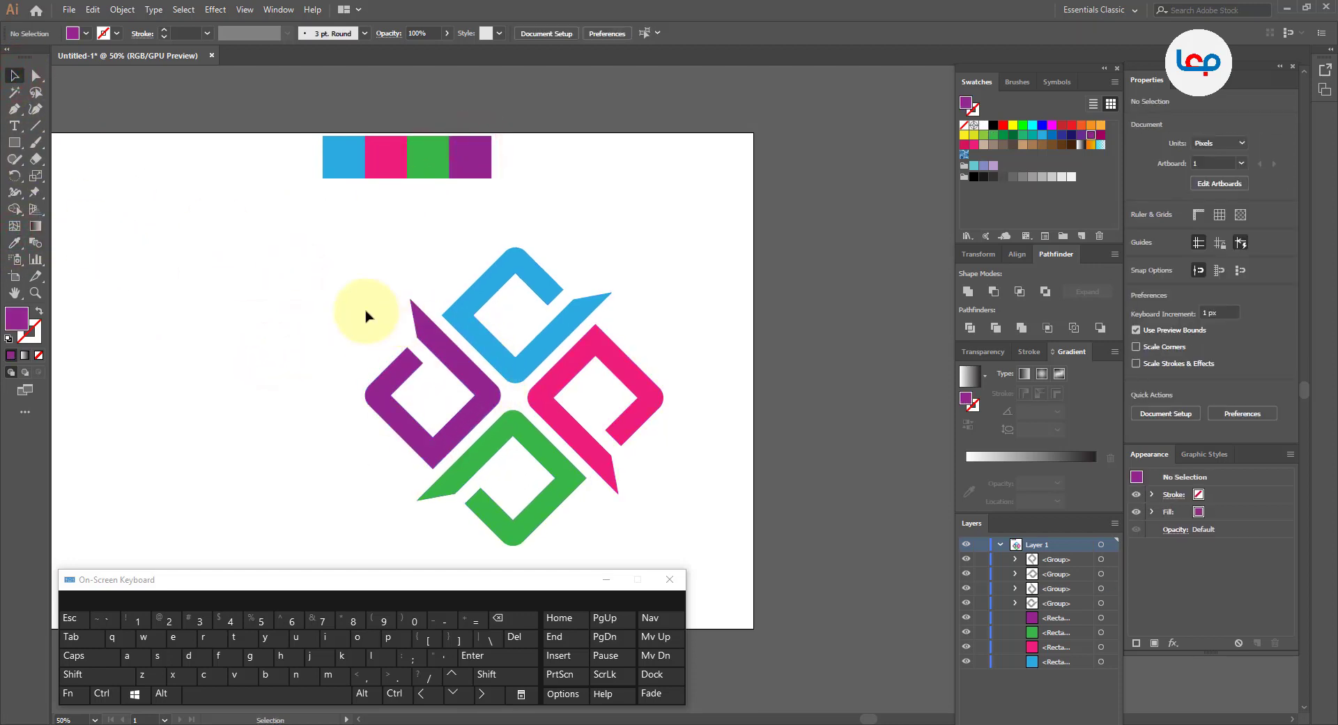
Step: Select the four coloured shapes, move them slightly up and to the right, and group them
left_click_drag(364, 307, 604, 336)
right_click(604, 336)
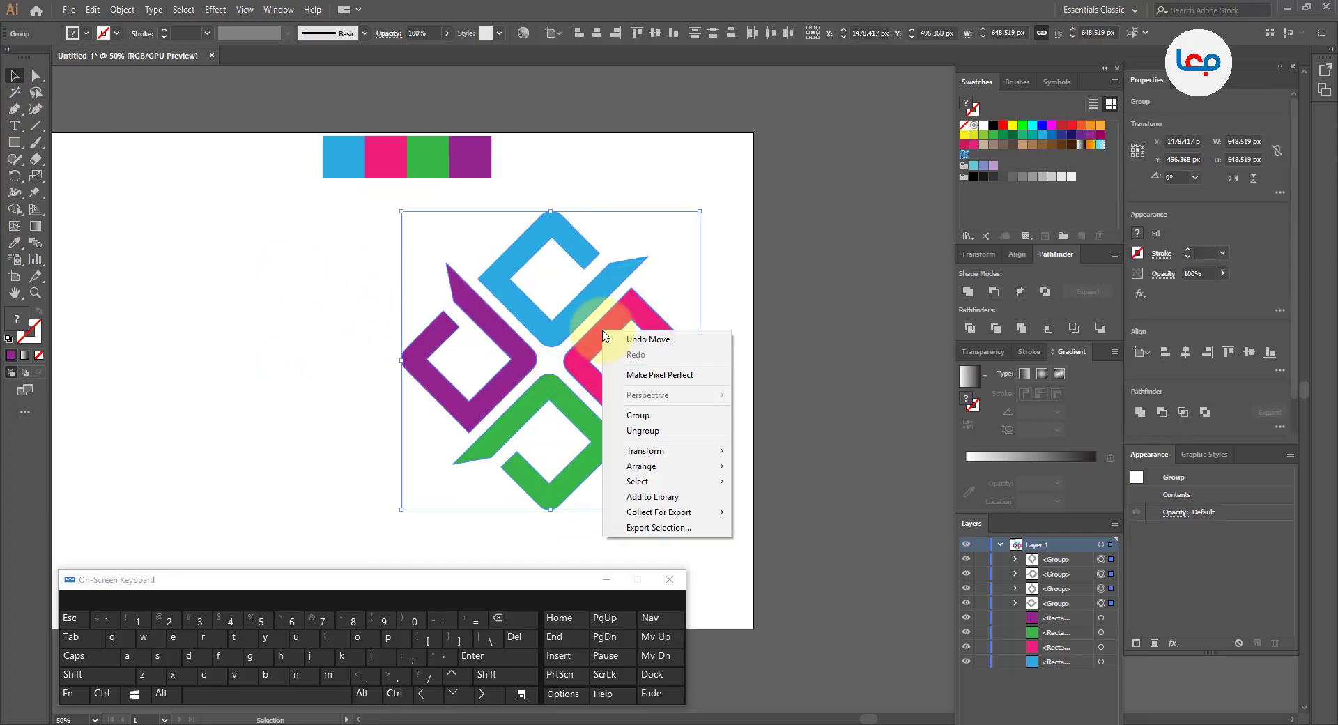
left_click(627, 413)
Step: Delete the blue, pink, green and purple swatch squares above the logo
left_click(710, 385)
left_click_drag(536, 140, 265, 185)
key("Delete")
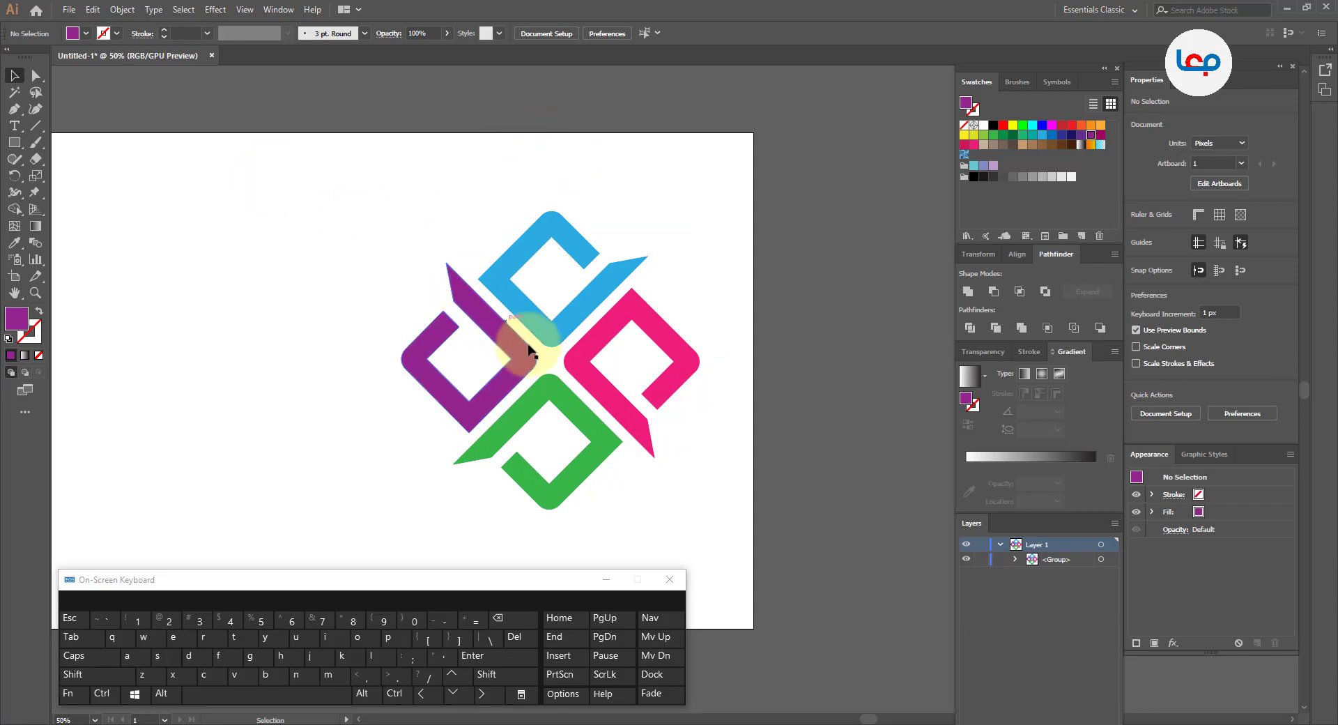
Step: Move the grouped logo slightly up and to the left on the artboard
scroll(550, 377, "up", 1)
left_click(603, 351)
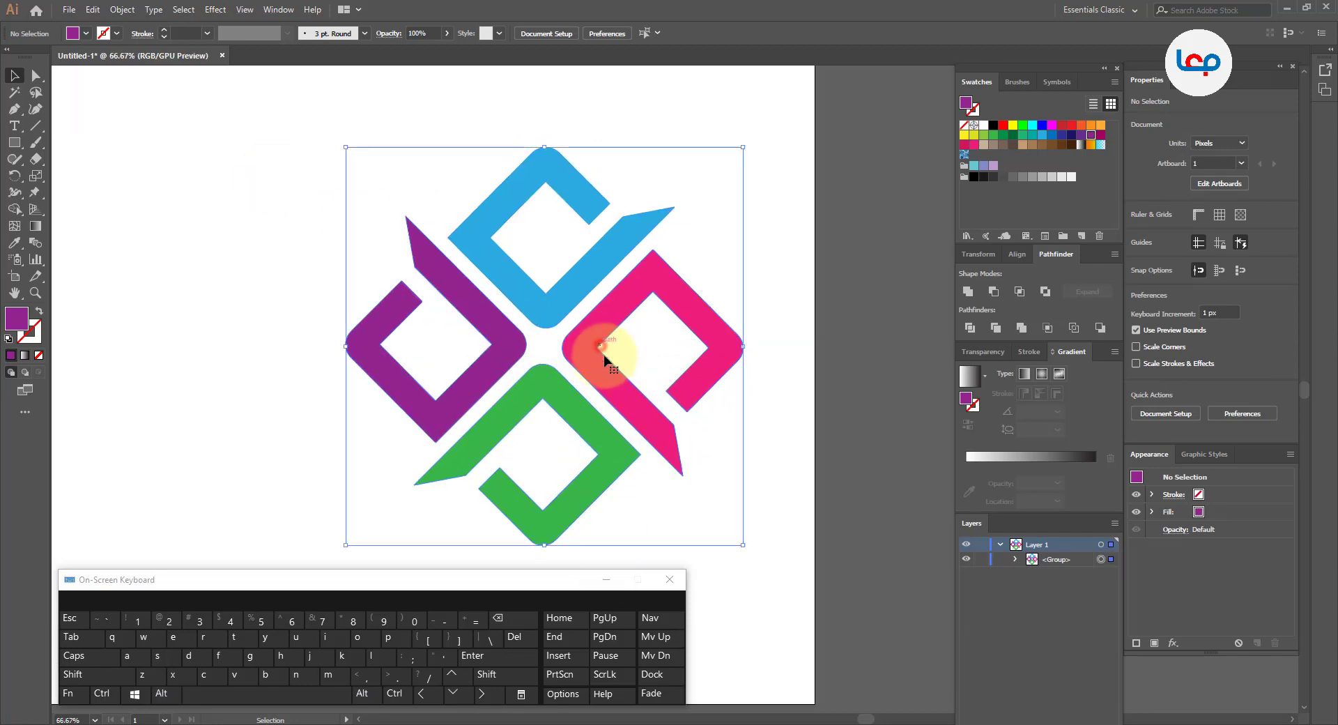
left_click_drag(532, 292, 386, 177)
Step: Start a Drop Shadow effect on the grouped logo with its preview enabled
left_click(215, 9)
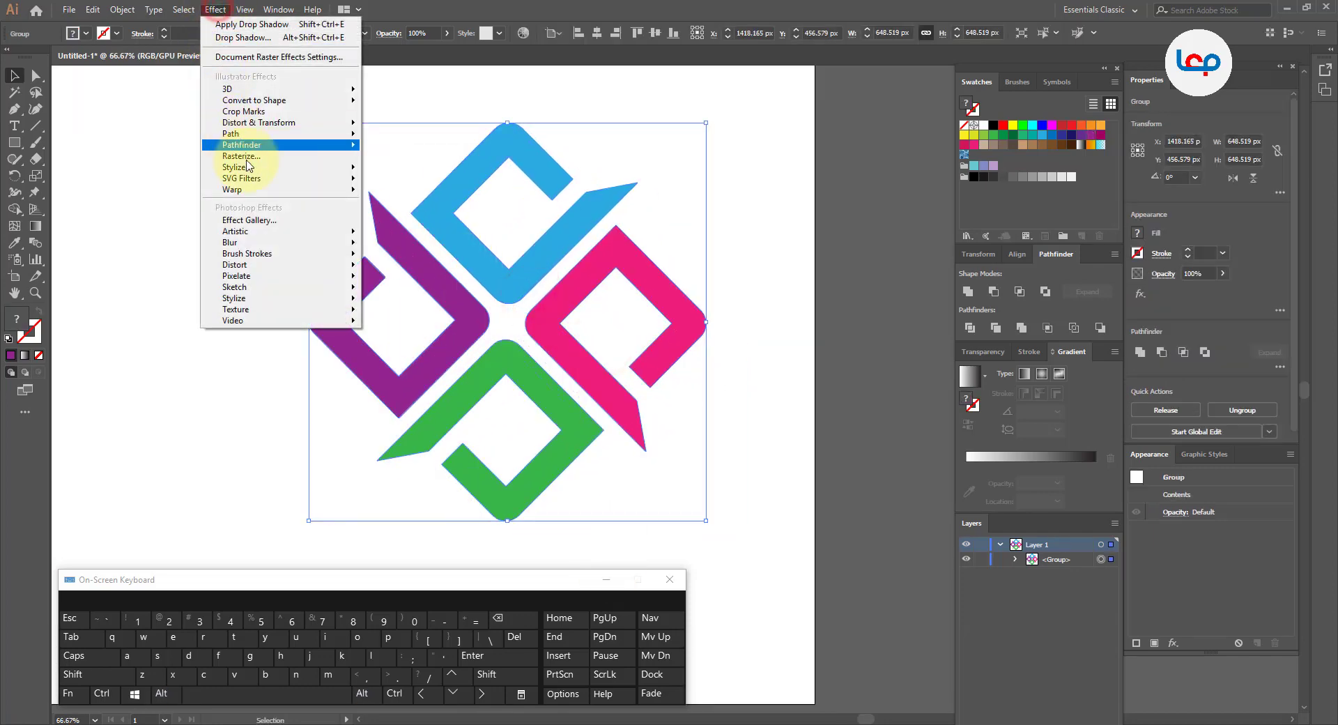
left_click(258, 167)
left_click(411, 169)
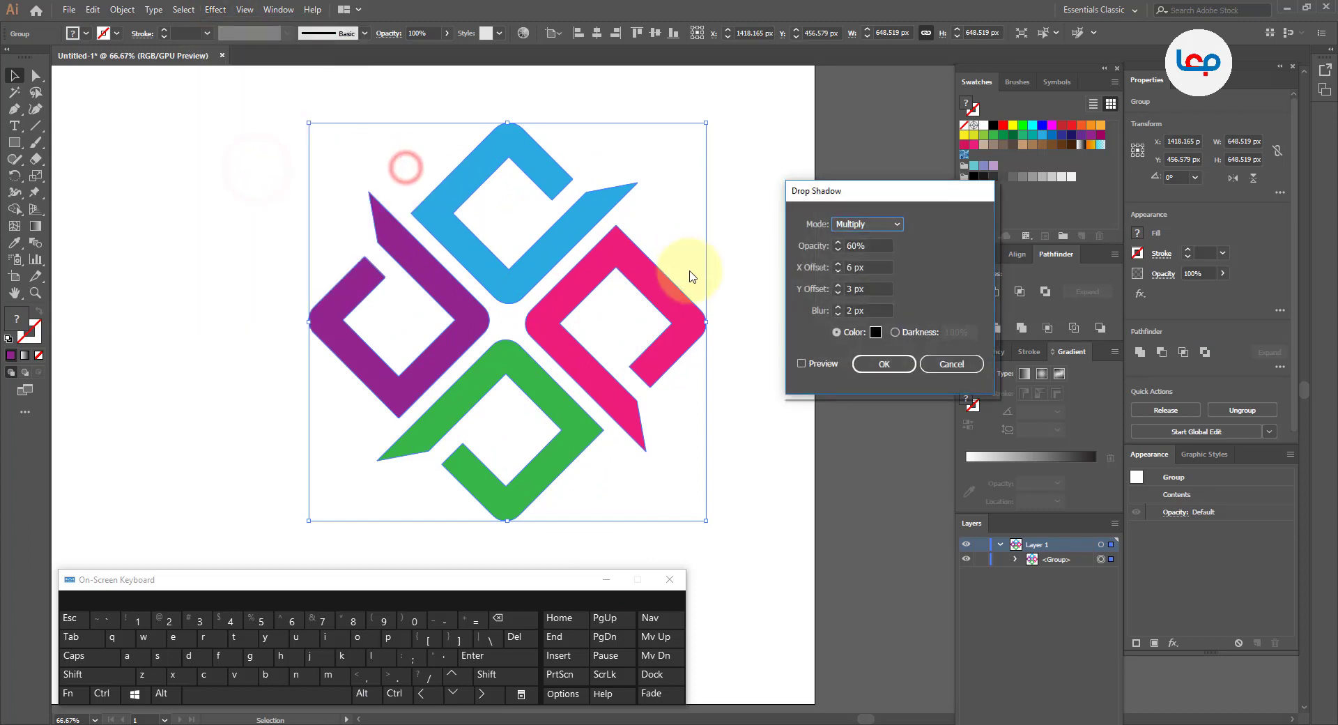
left_click(800, 362)
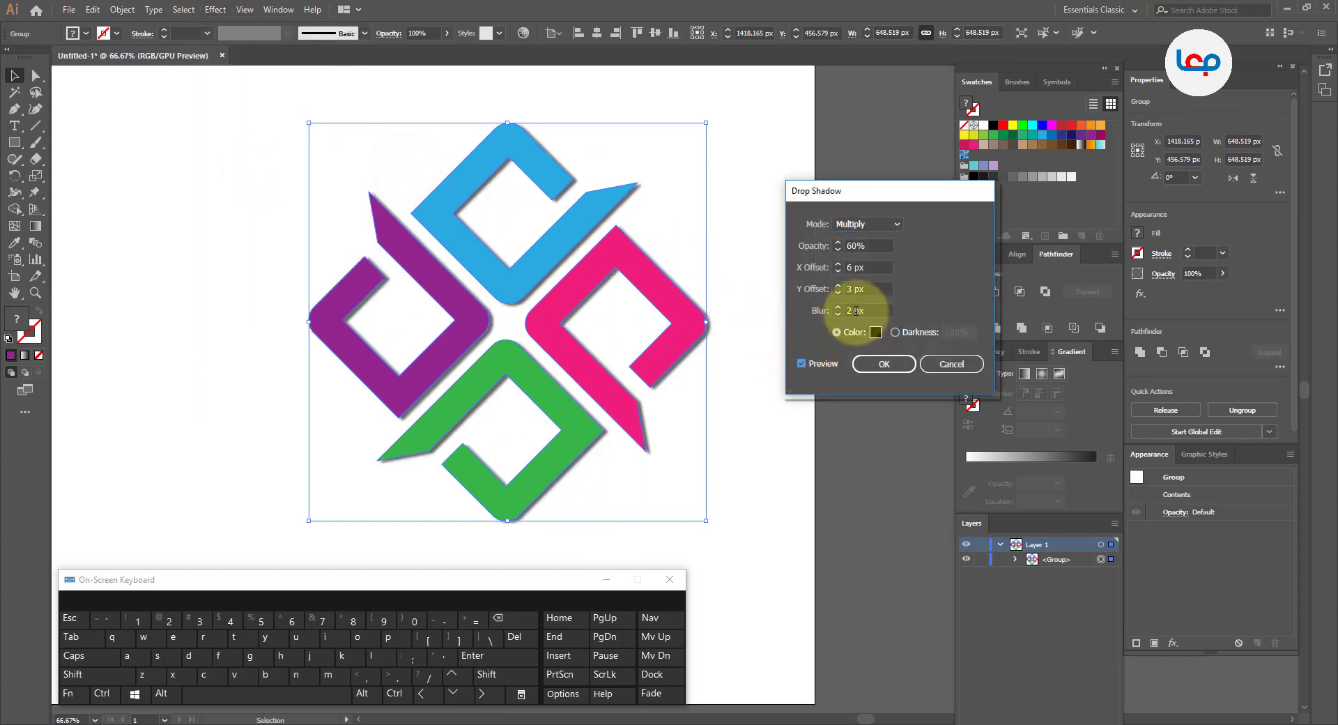
Step: Set the shadow's blur to 1 px and X offset to 5 px, keep the Y offset at 3 px, lower the opacity slightly, and apply it
left_click(855, 311)
key("Up")
key("Down")
key("Down")
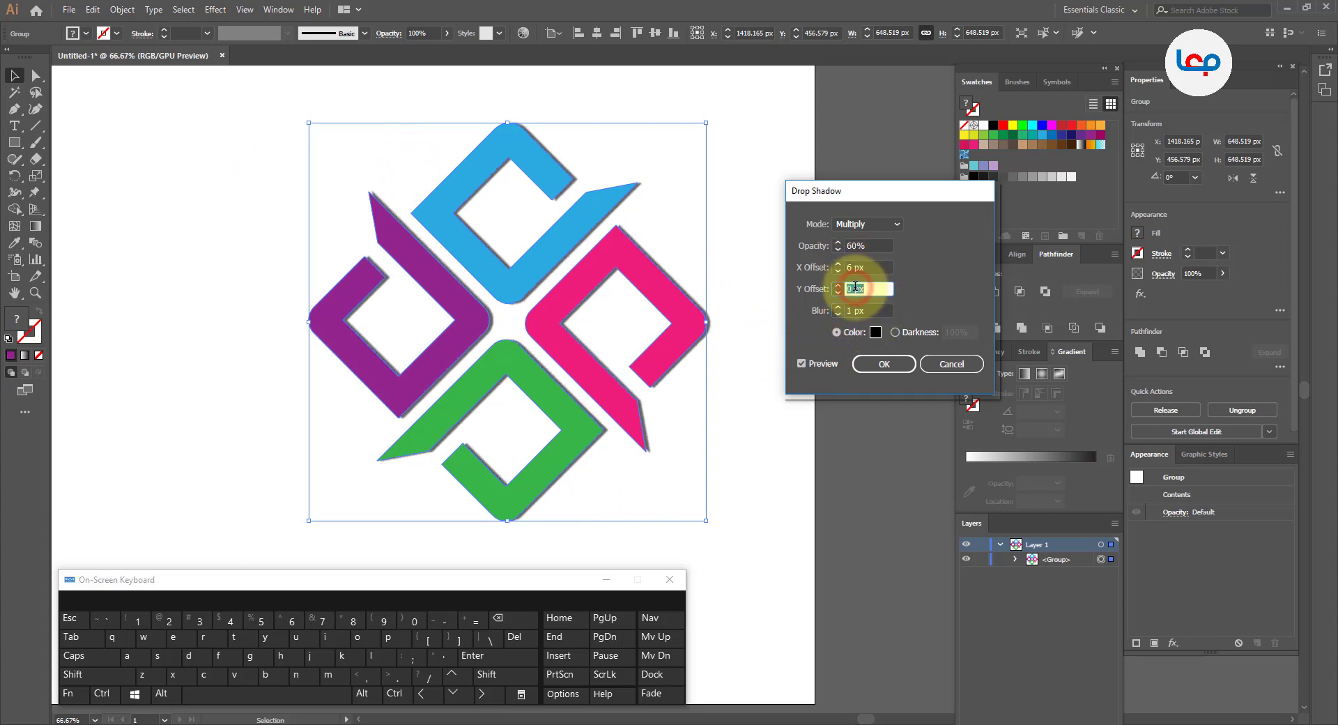
key("Up")
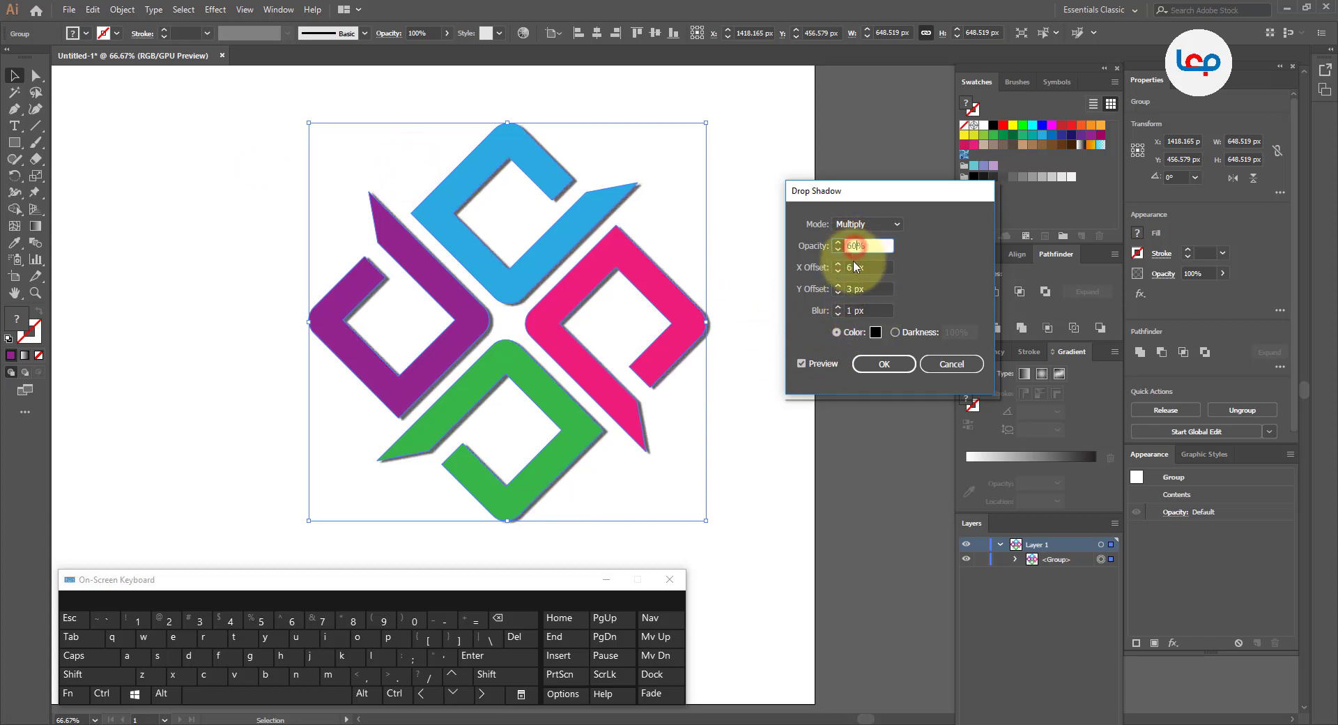
left_click(854, 267)
key("Down")
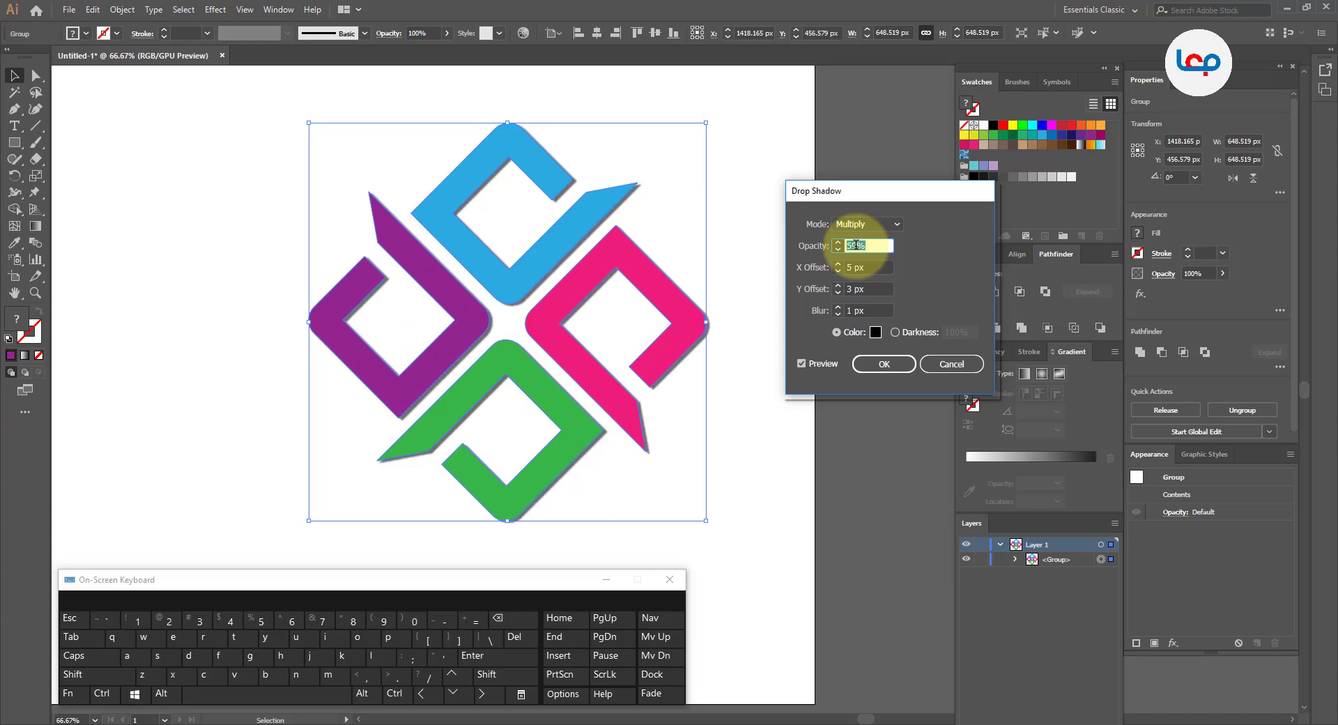
left_click(884, 362)
left_click(783, 369)
scroll(782, 358, "down", 2)
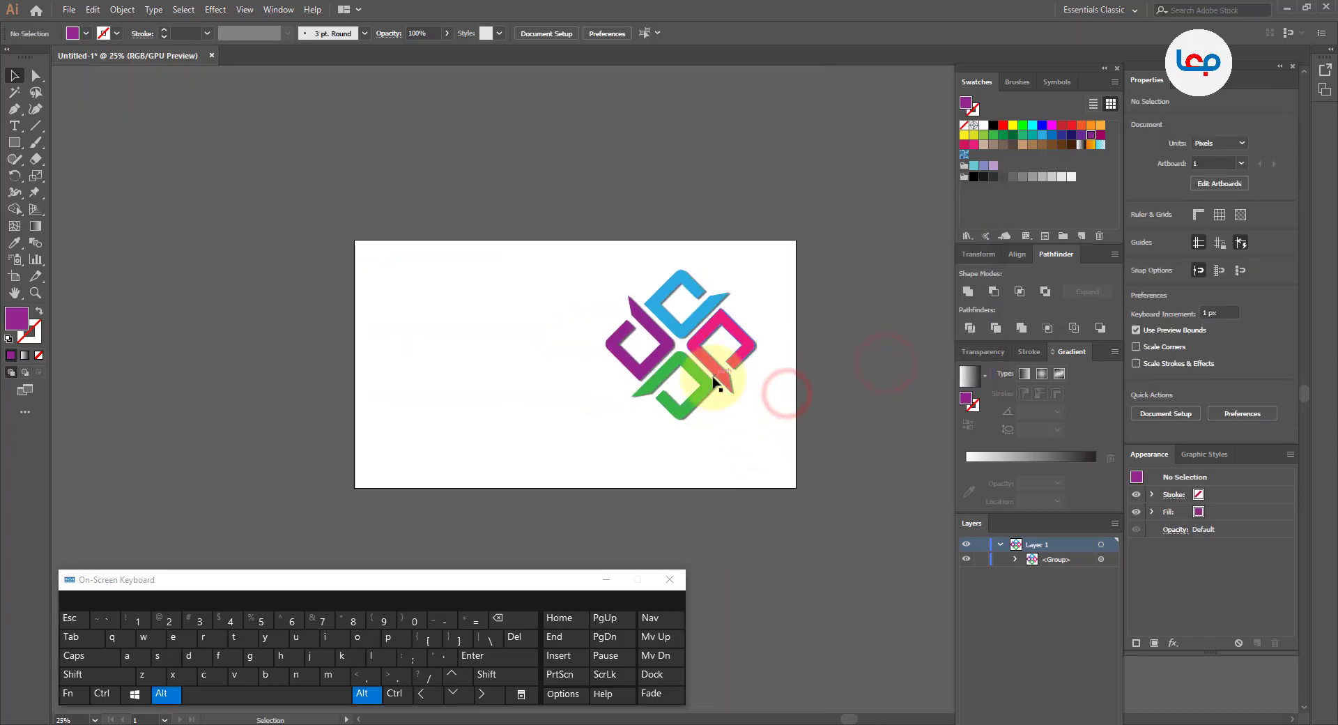
scroll(792, 446, "up", 2)
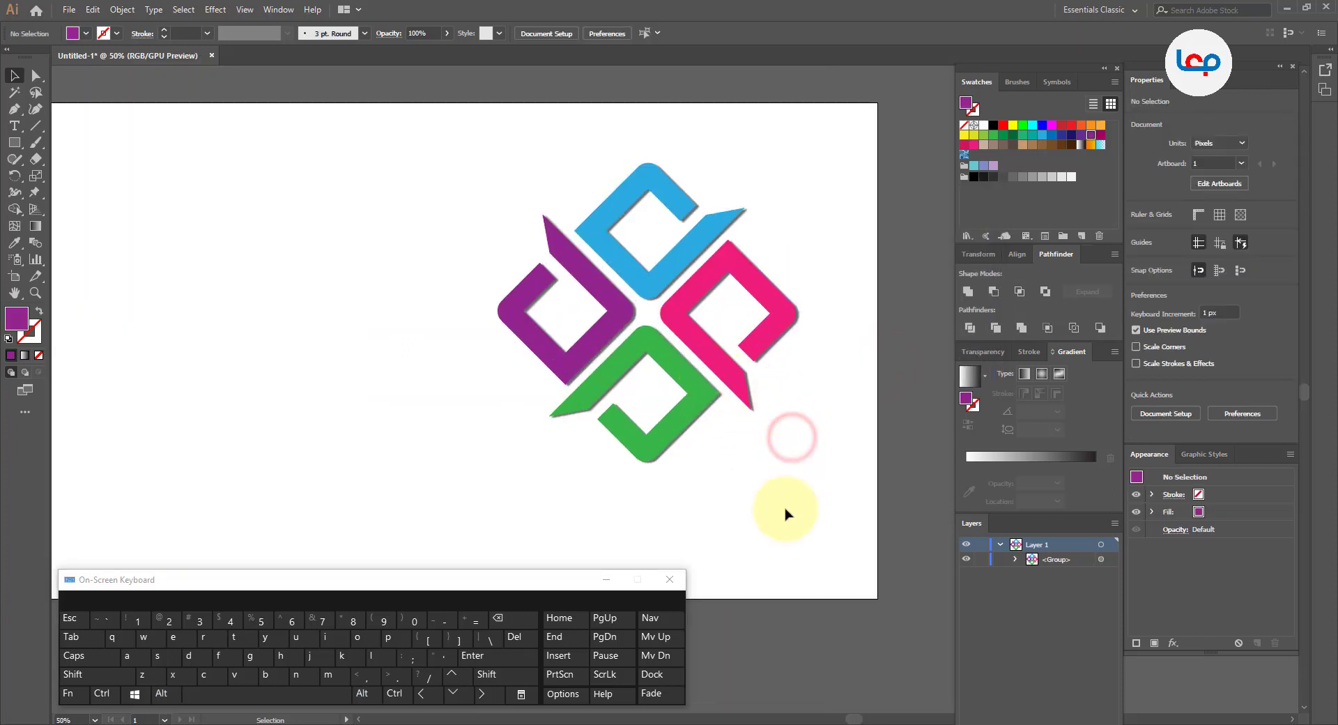